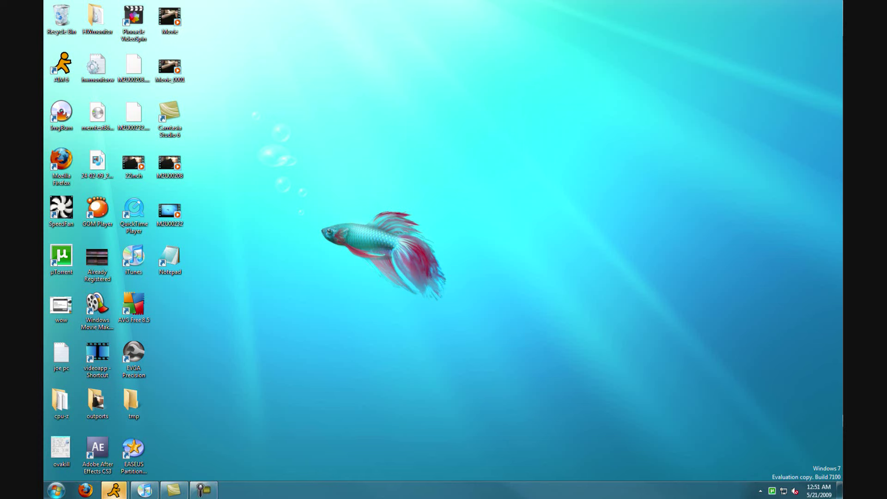
{"action": "left_click_drag", "start_coordinate": [788, 241], "coordinate": [397, 266]}
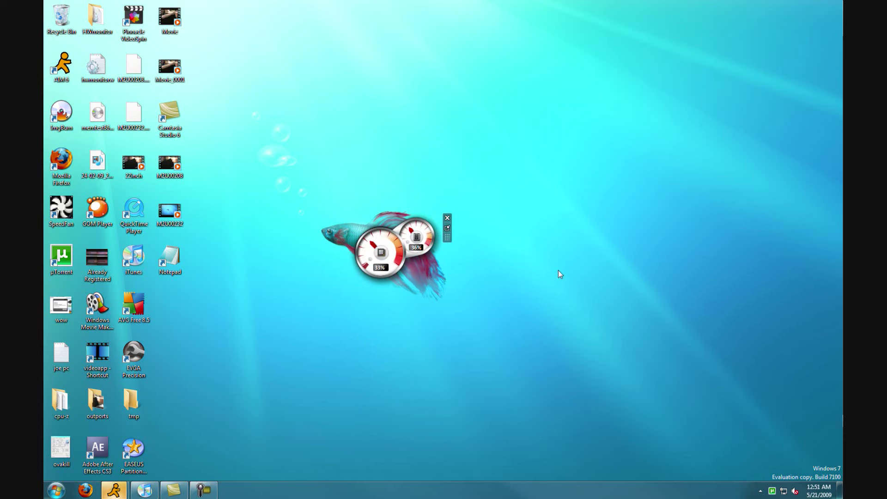
{"action": "mouse_move", "coordinate": [404, 251]}
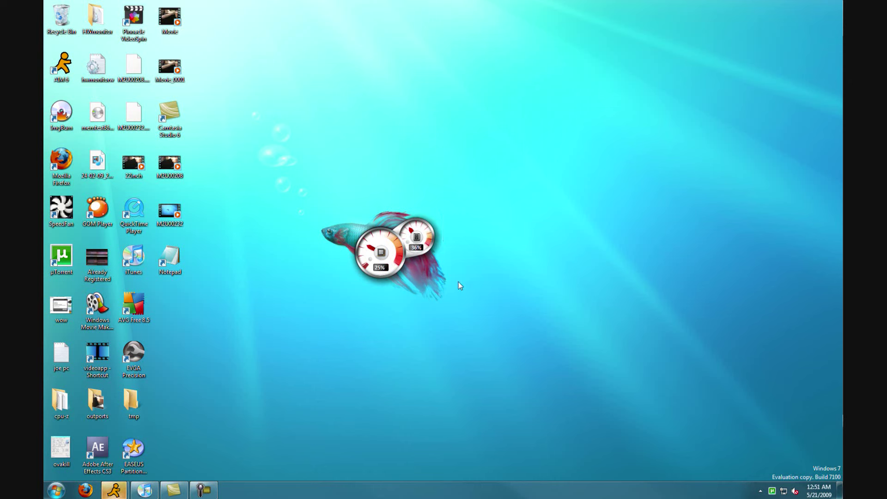
{"action": "mouse_move", "coordinate": [444, 279]}
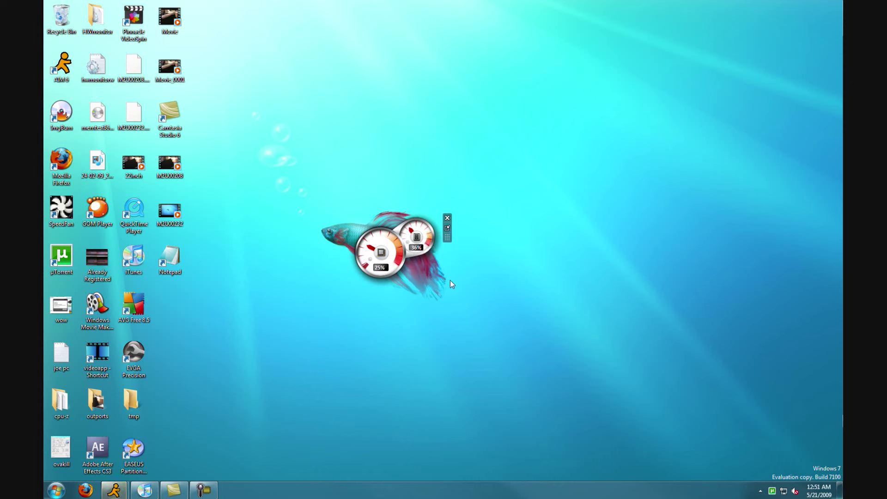
{"action": "left_click", "coordinate": [447, 217]}
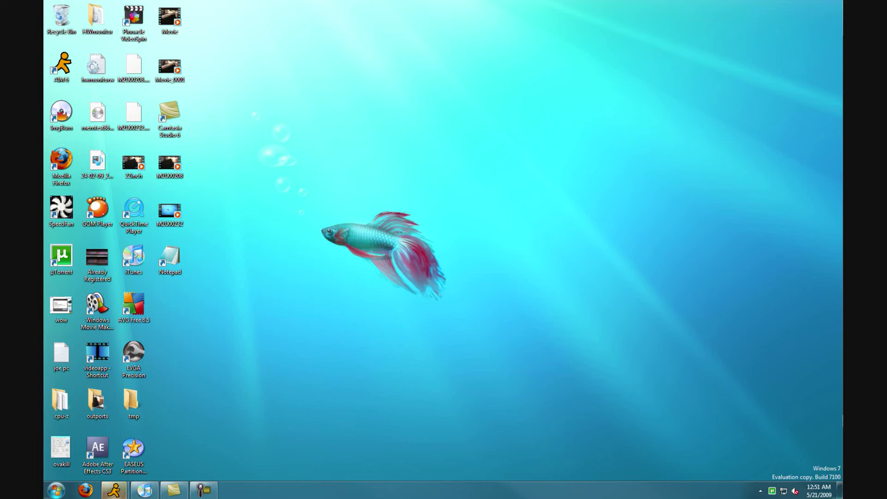
{"action": "right_click", "coordinate": [479, 197]}
{"action": "left_click", "coordinate": [504, 313]}
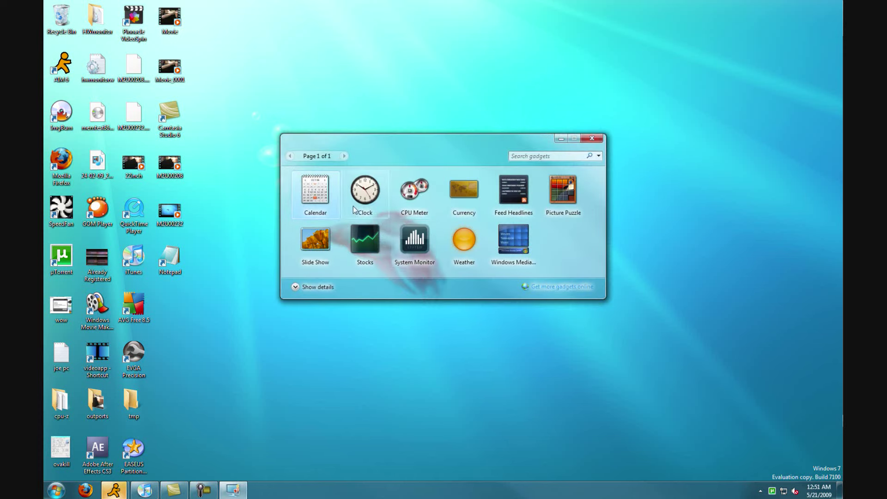
{"action": "left_click_drag", "start_coordinate": [365, 189], "coordinate": [397, 60]}
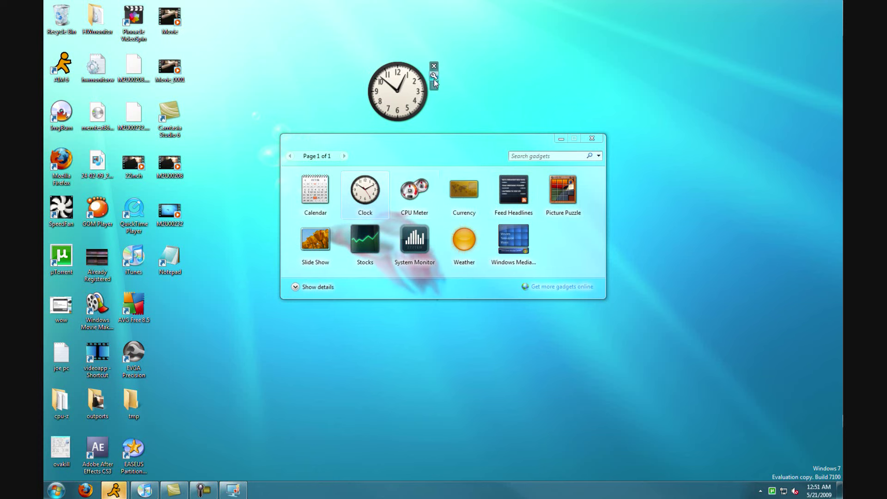
{"action": "left_click", "coordinate": [434, 76]}
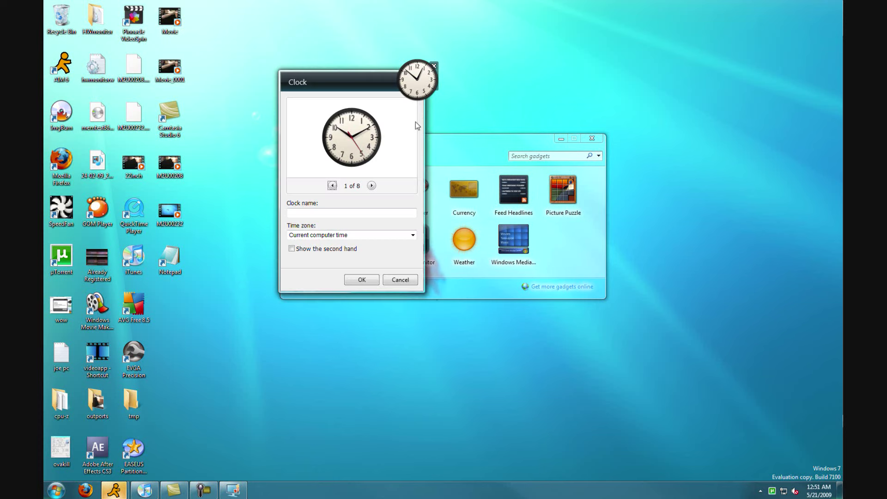
{"action": "left_click", "coordinate": [400, 280]}
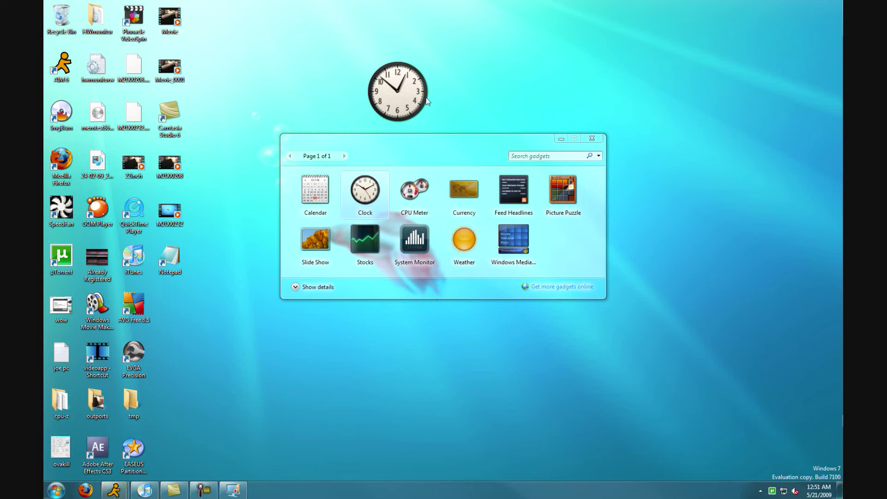
{"action": "left_click_drag", "start_coordinate": [411, 108], "coordinate": [649, 195]}
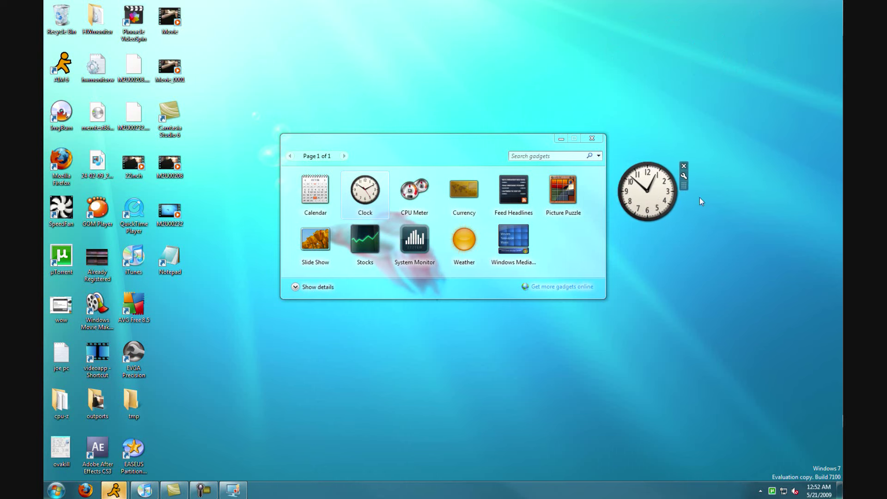
{"action": "left_click", "coordinate": [674, 166]}
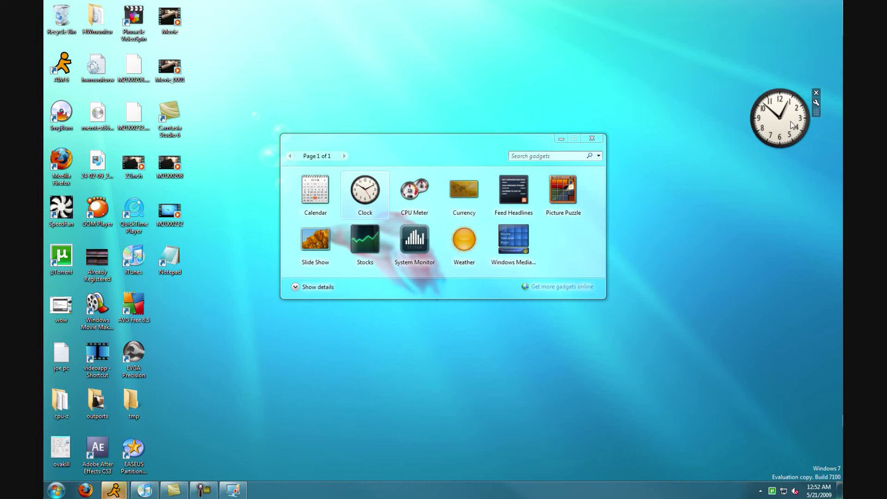
{"action": "left_click_drag", "start_coordinate": [785, 119], "coordinate": [649, 192]}
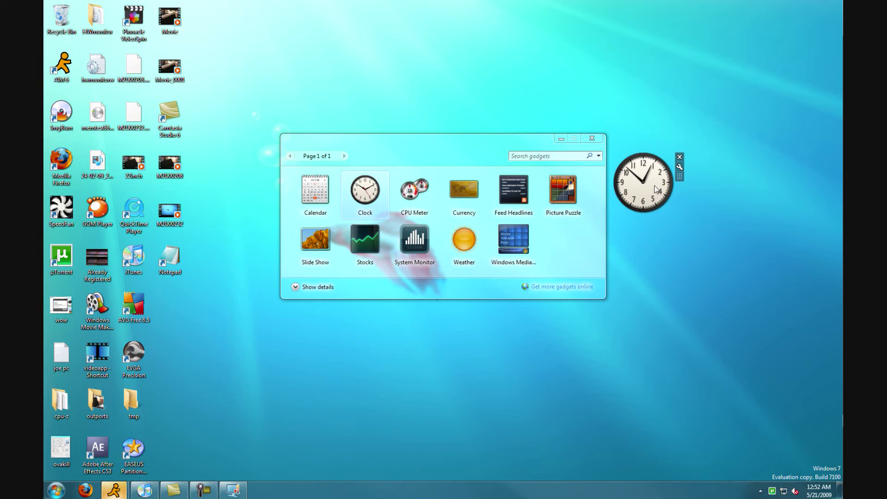
{"action": "left_click", "coordinate": [679, 157]}
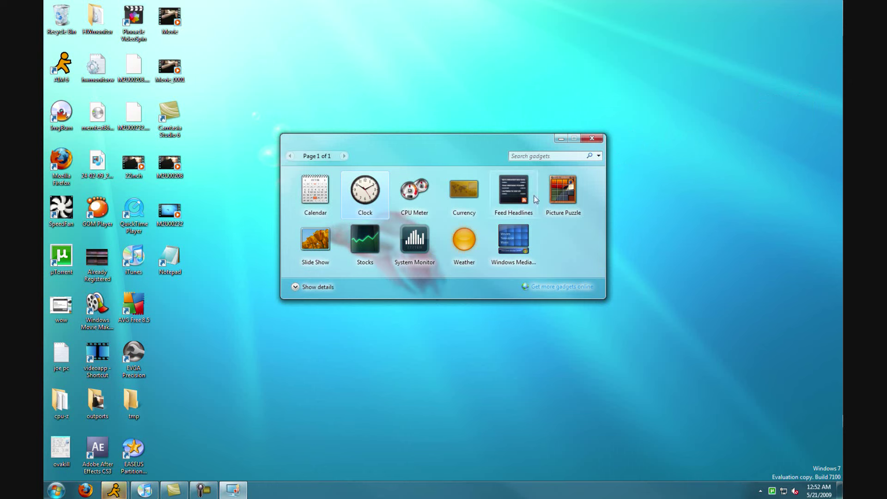
{"action": "left_click", "coordinate": [593, 138]}
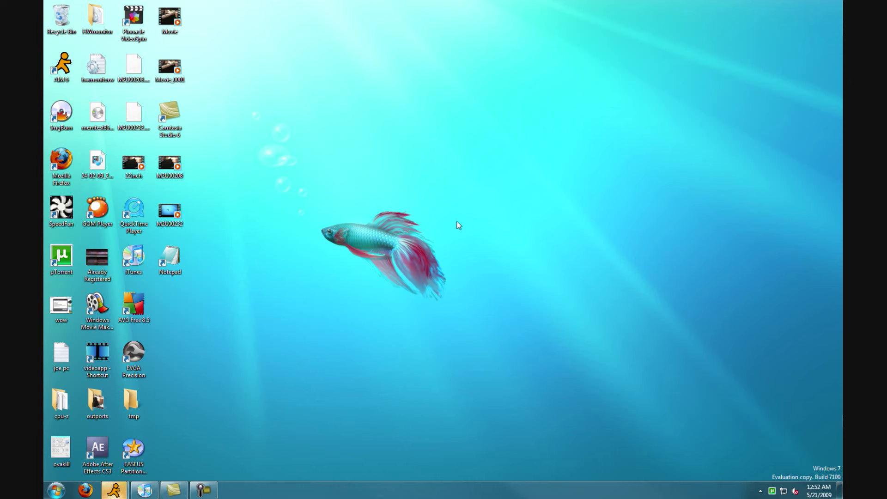
{"action": "right_click", "coordinate": [484, 215]}
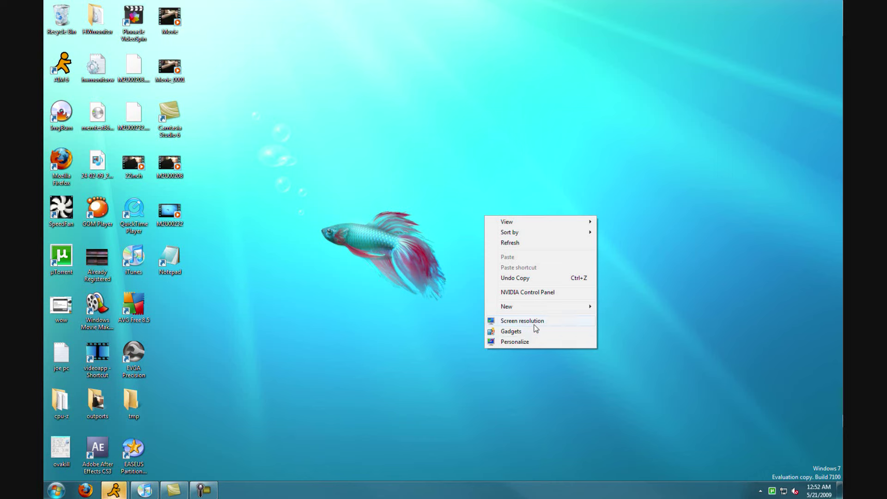
{"action": "left_click", "coordinate": [535, 323]}
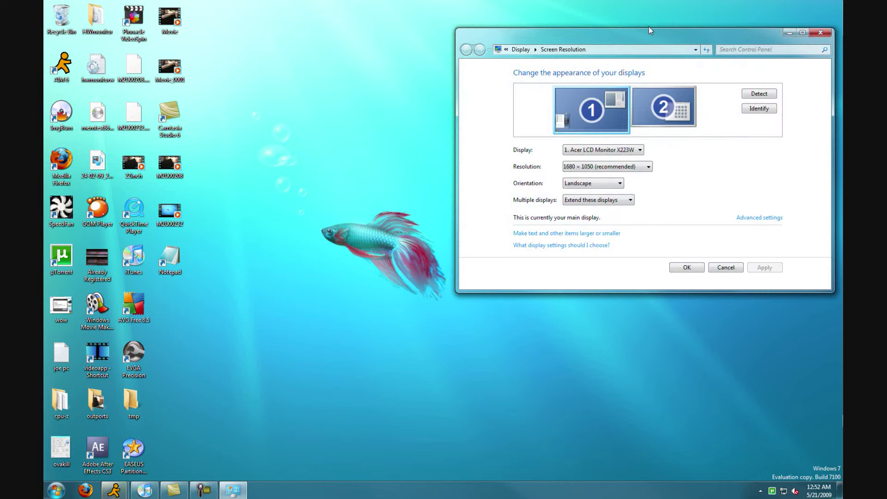
{"action": "left_click_drag", "start_coordinate": [646, 35], "coordinate": [466, 140]}
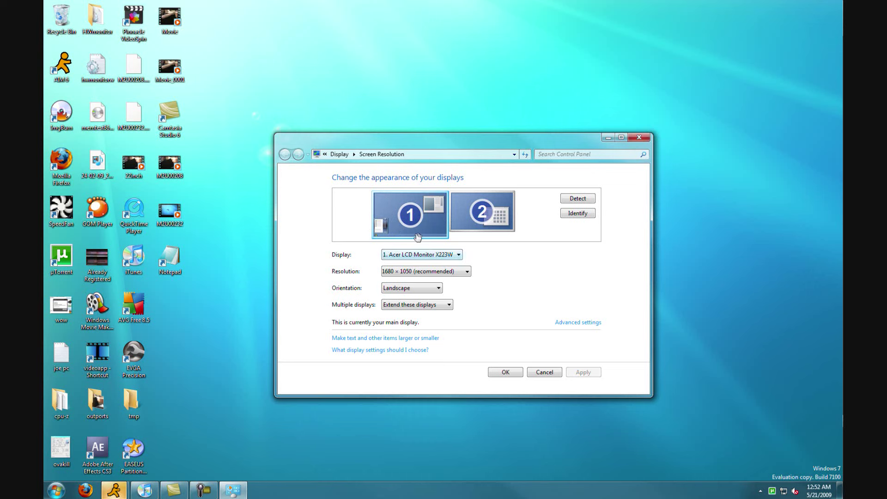
{"action": "left_click", "coordinate": [421, 271]}
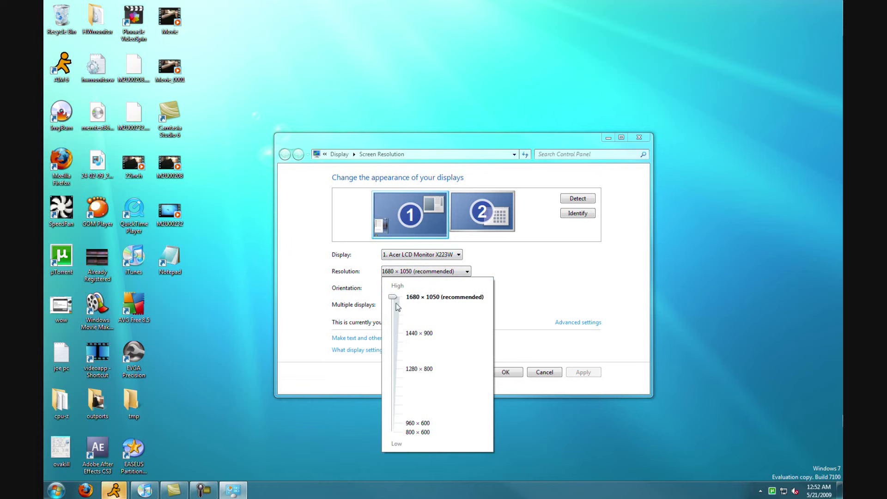
{"action": "left_click_drag", "start_coordinate": [392, 298], "coordinate": [393, 297]}
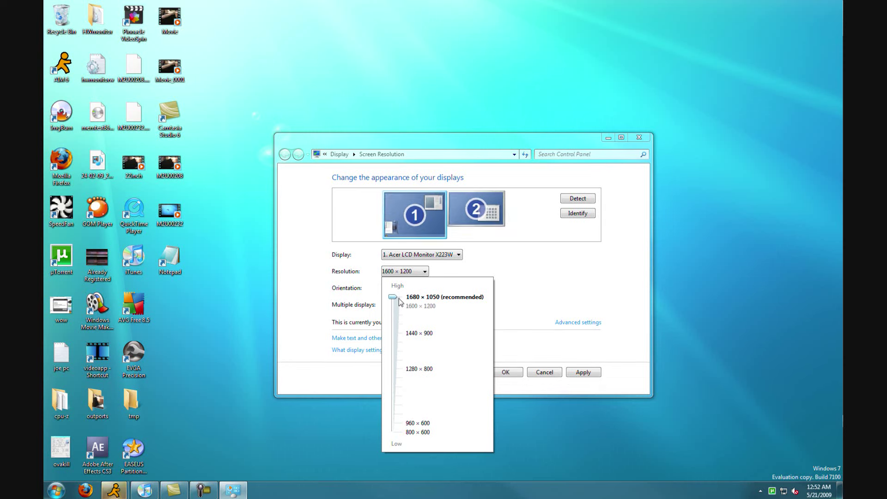
{"action": "left_click", "coordinate": [560, 284]}
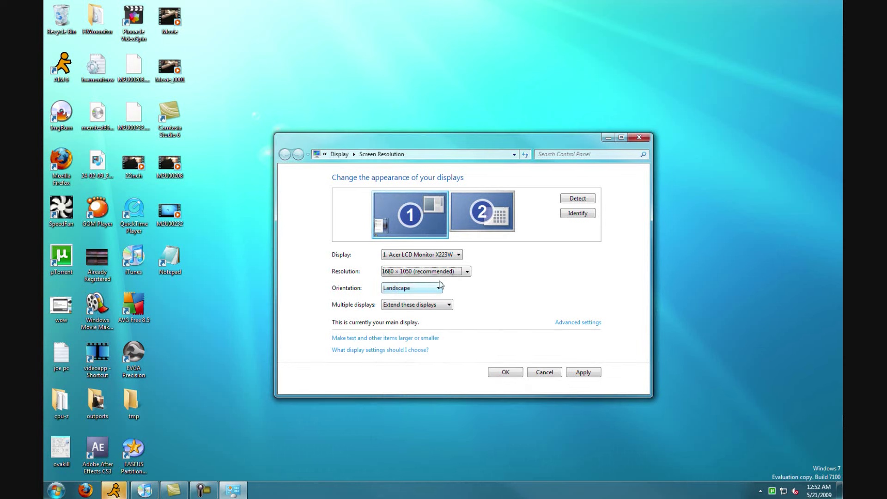
{"action": "left_click", "coordinate": [451, 274]}
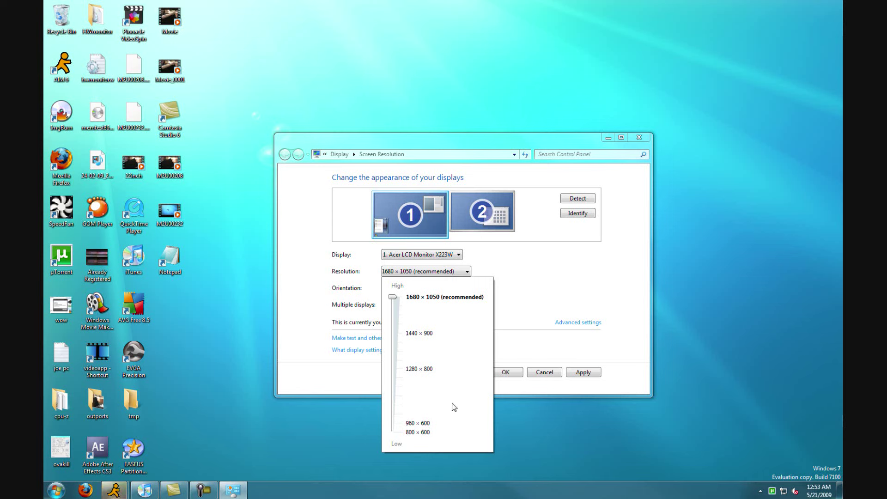
{"action": "left_click", "coordinate": [541, 302]}
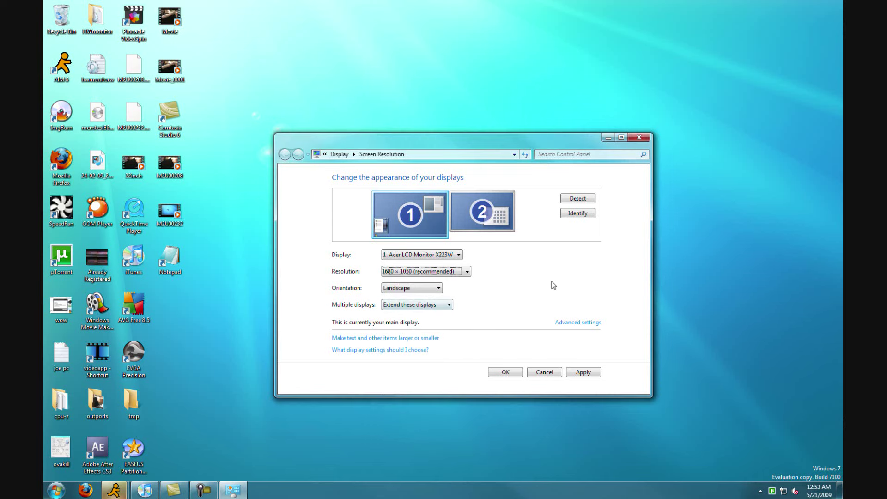
{"action": "left_click", "coordinate": [548, 372]}
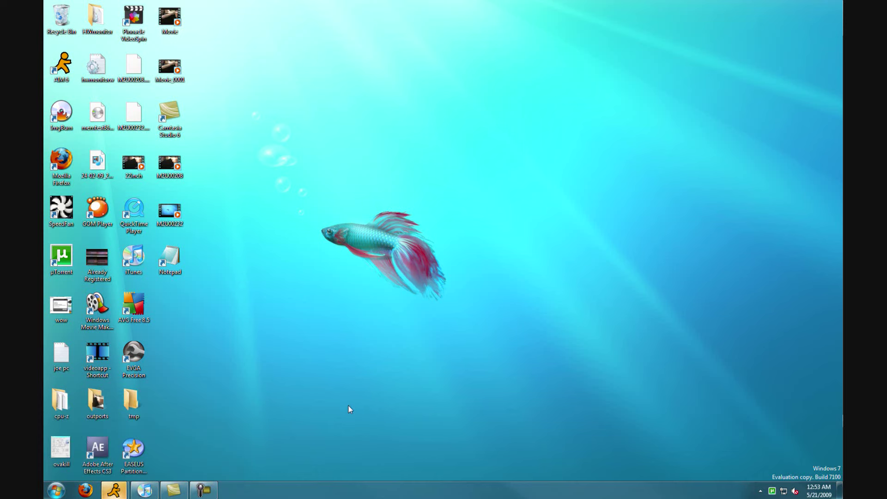
Launch Firefox and open two more Firefox Start Page windows from its taskbar button.
{"action": "left_click", "coordinate": [85, 490]}
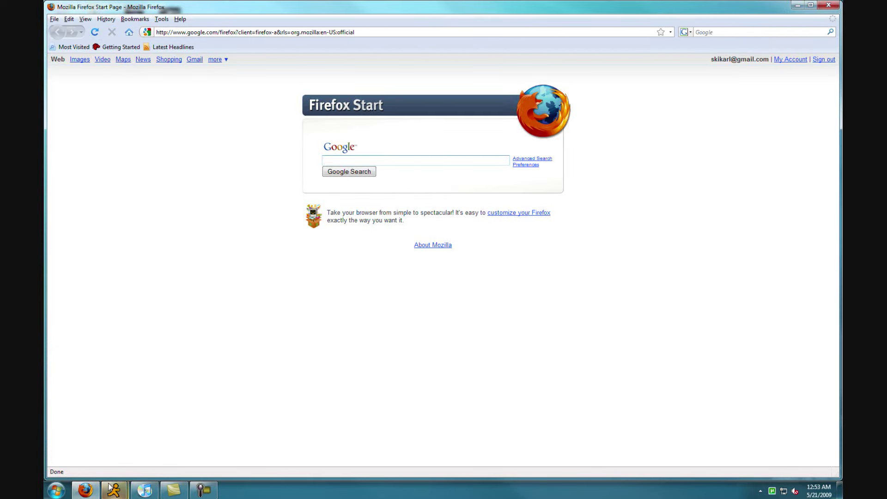
{"action": "right_click", "coordinate": [92, 488]}
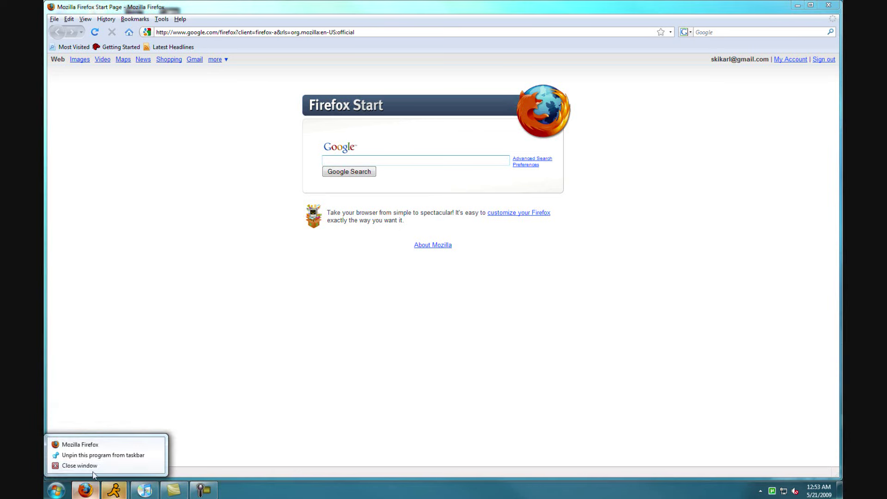
{"action": "left_click", "coordinate": [88, 444]}
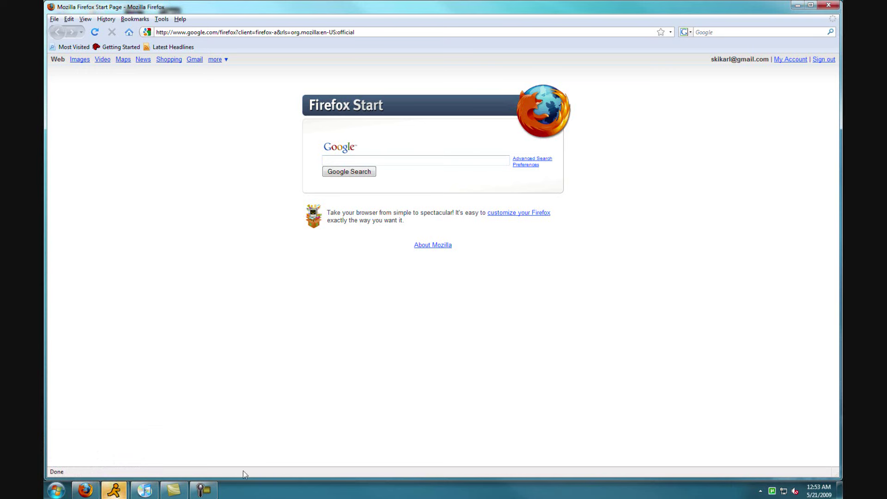
{"action": "middle_click", "coordinate": [91, 488]}
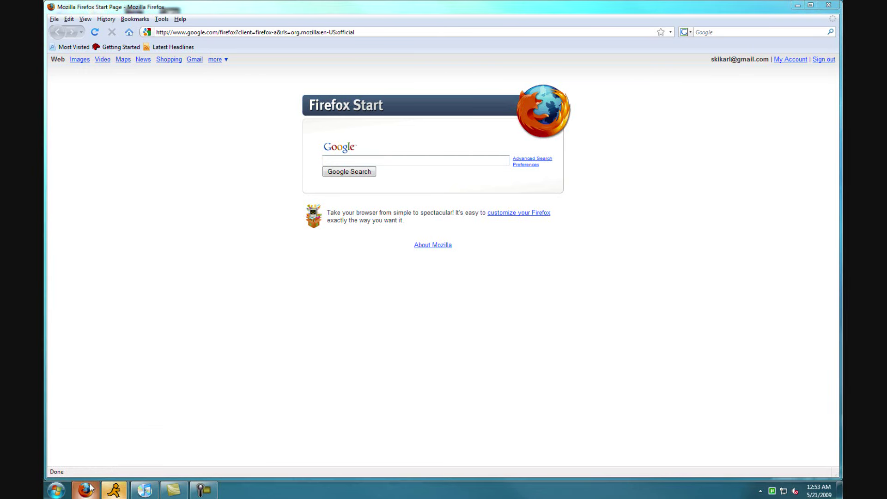
{"action": "middle_click", "coordinate": [90, 489]}
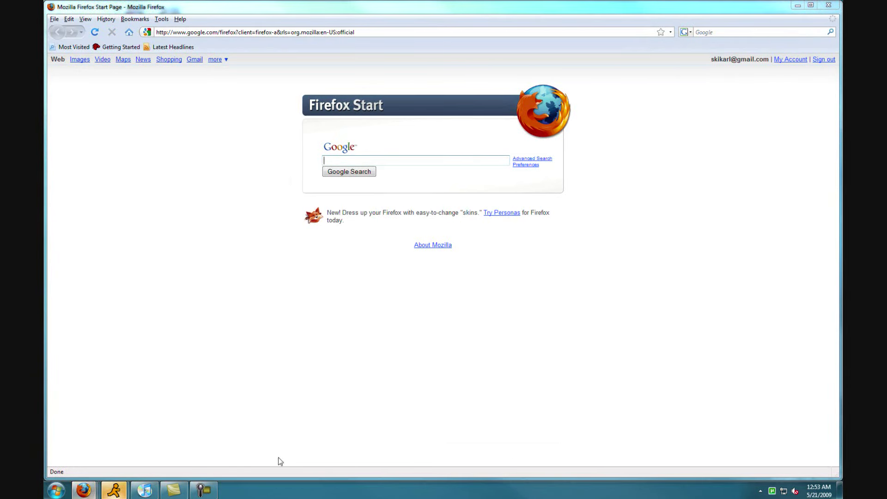
Minimize all three Firefox windows, restore the middle one from its preview, and minimize it again.
{"action": "left_click", "coordinate": [797, 6]}
{"action": "left_click", "coordinate": [798, 5]}
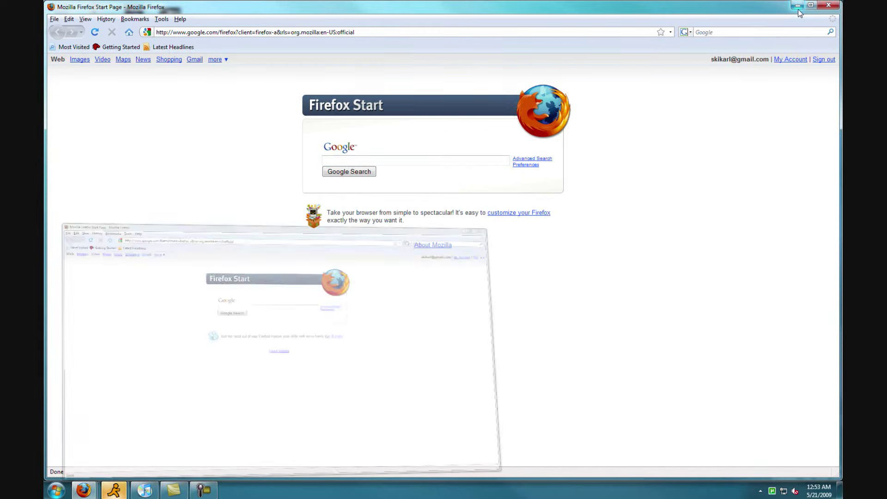
{"action": "left_click", "coordinate": [798, 6]}
{"action": "mouse_move", "coordinate": [94, 492]}
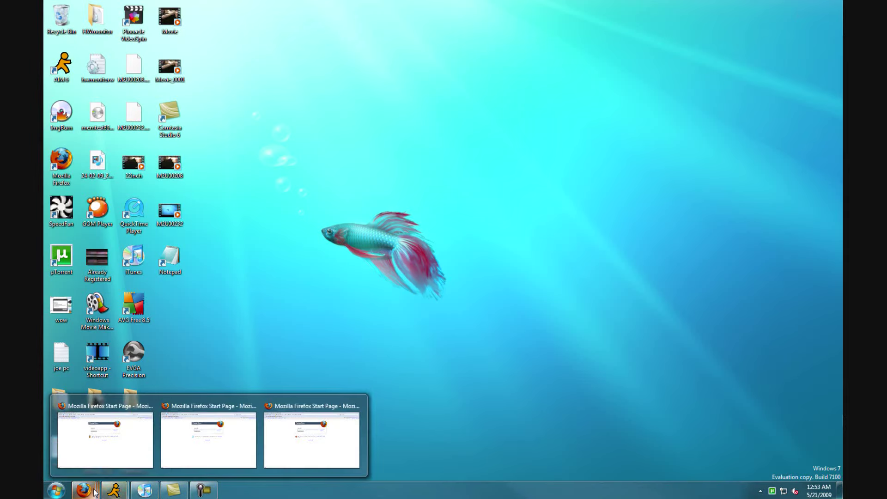
{"action": "left_click", "coordinate": [213, 443]}
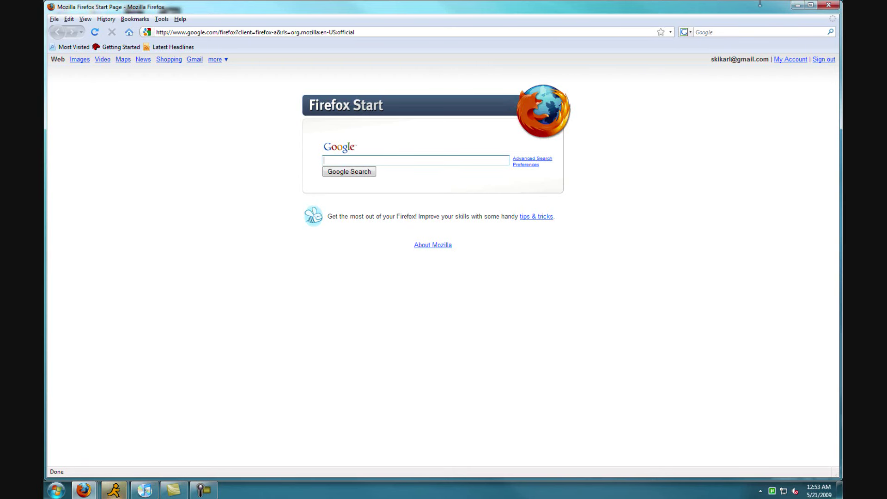
{"action": "left_click", "coordinate": [797, 5]}
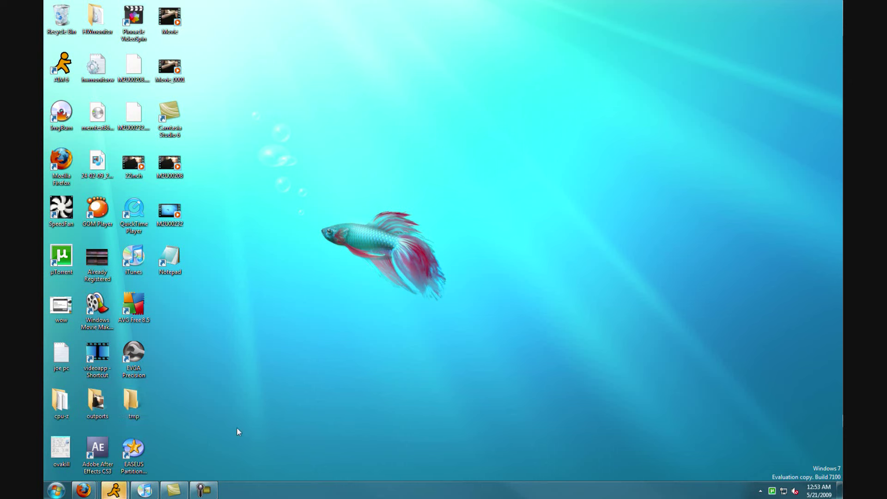
{"action": "mouse_move", "coordinate": [88, 491]}
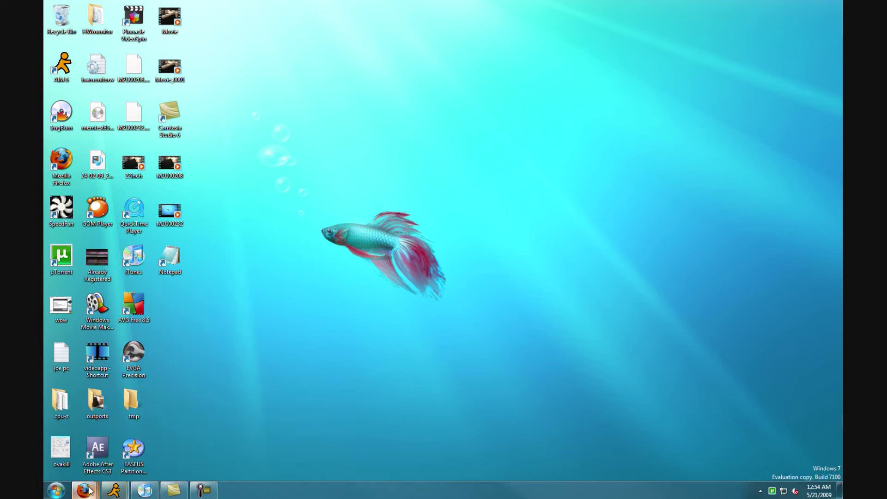
Load youtube.com in one Firefox Start Page window via the 'you' address suggestion.
{"action": "mouse_move", "coordinate": [84, 489]}
{"action": "left_click", "coordinate": [91, 450]}
{"action": "left_click", "coordinate": [278, 32]}
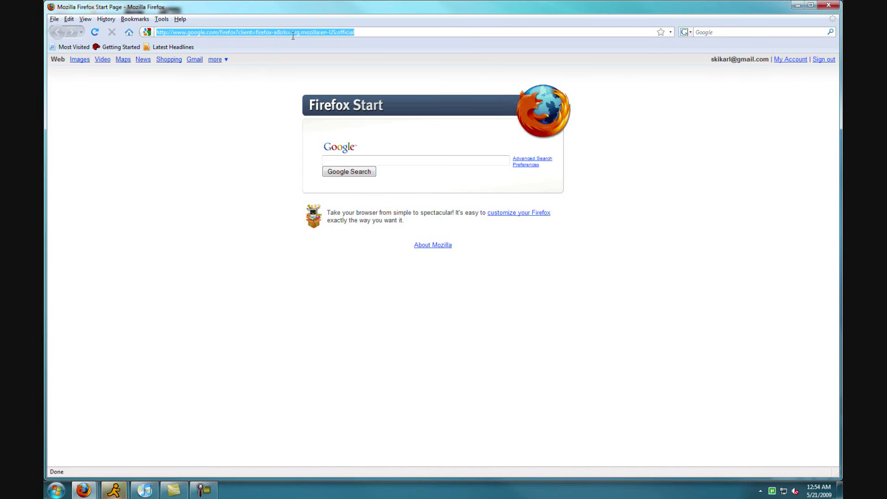
{"action": "type", "text": "you"}
{"action": "key", "text": "Down"}
{"action": "key", "text": "Return"}
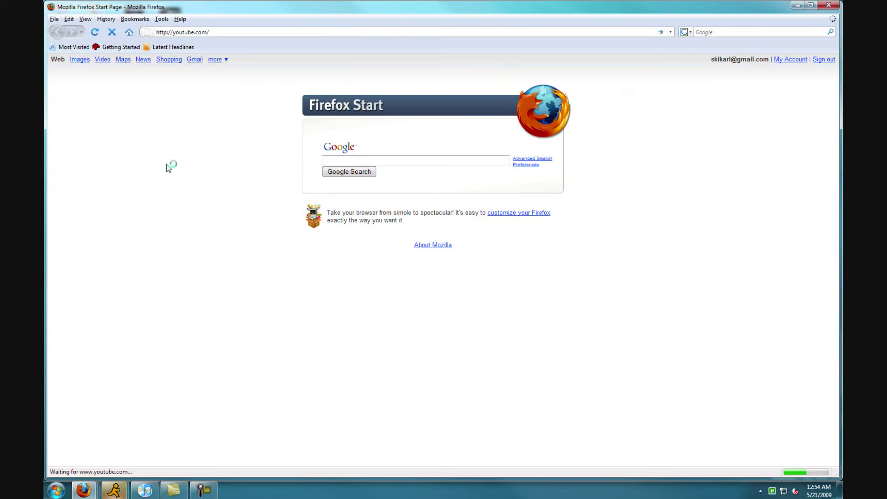
Open the Wikipedia Fish article in the other window by typing 'wiki', then show the desktop.
{"action": "mouse_move", "coordinate": [95, 487]}
{"action": "left_click", "coordinate": [208, 439]}
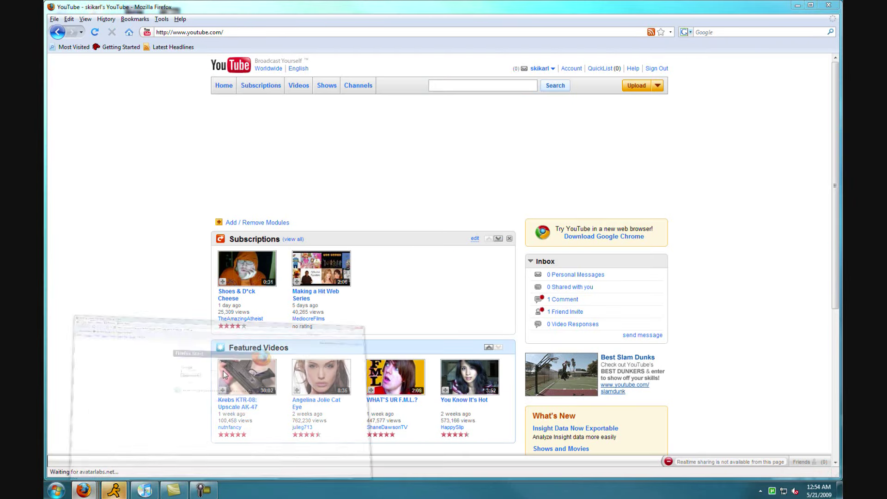
{"action": "left_click", "coordinate": [194, 32]}
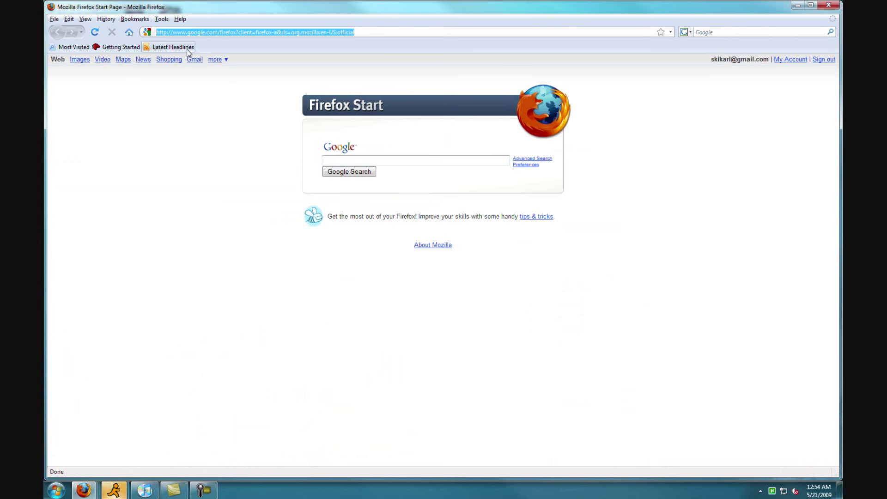
{"action": "type", "text": "wiki"}
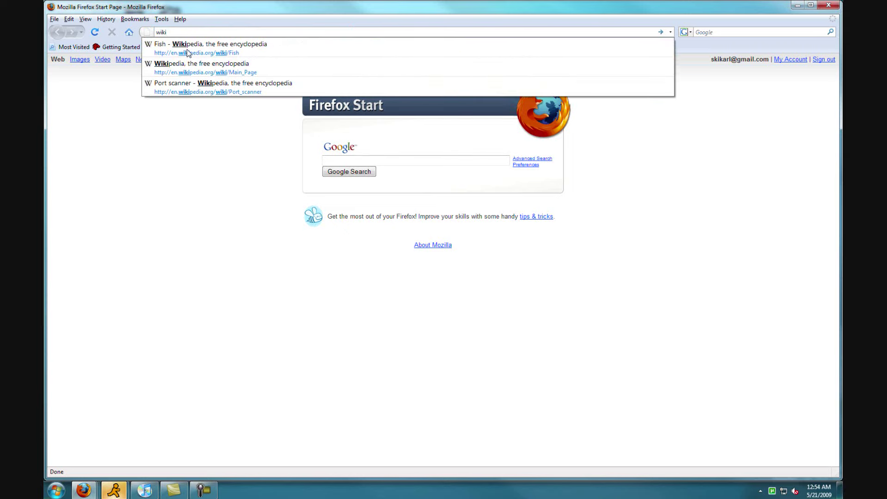
{"action": "left_click", "coordinate": [188, 52]}
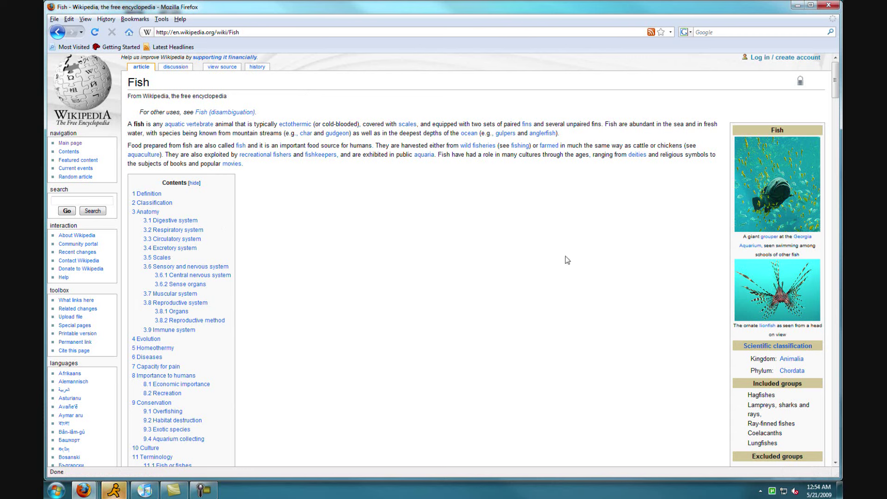
{"action": "key", "text": "super"}
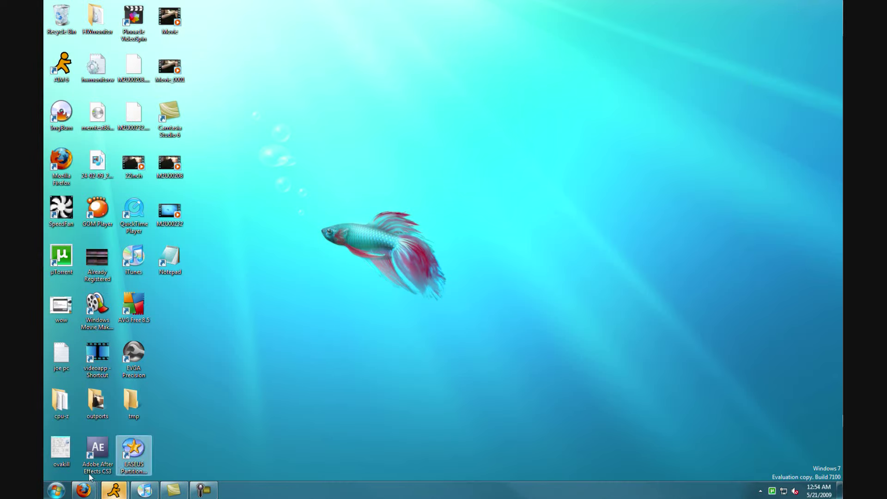
Peek at and switch between the YouTube, Start Page and Wikipedia Fish Firefox windows.
{"action": "mouse_move", "coordinate": [84, 490]}
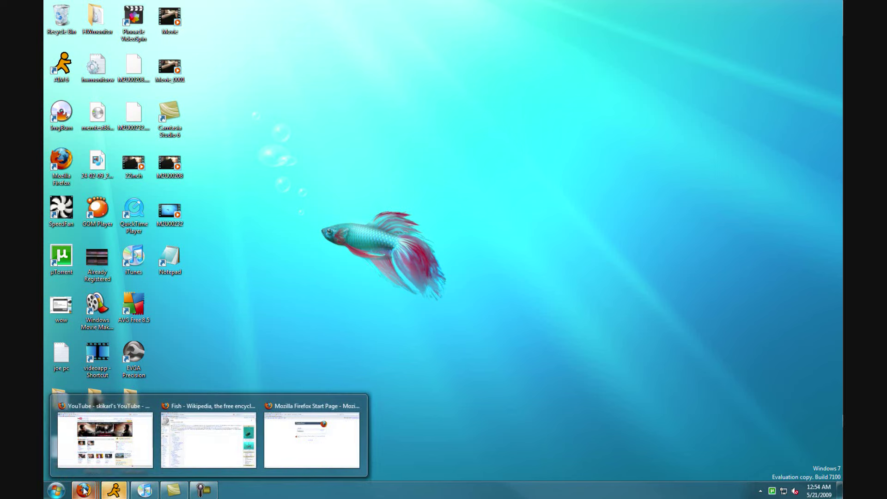
{"action": "mouse_move", "coordinate": [201, 444]}
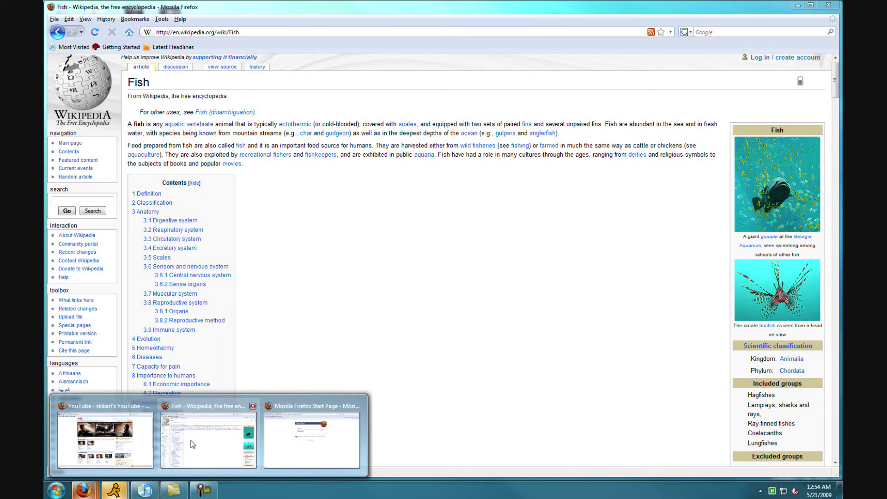
{"action": "mouse_move", "coordinate": [131, 444]}
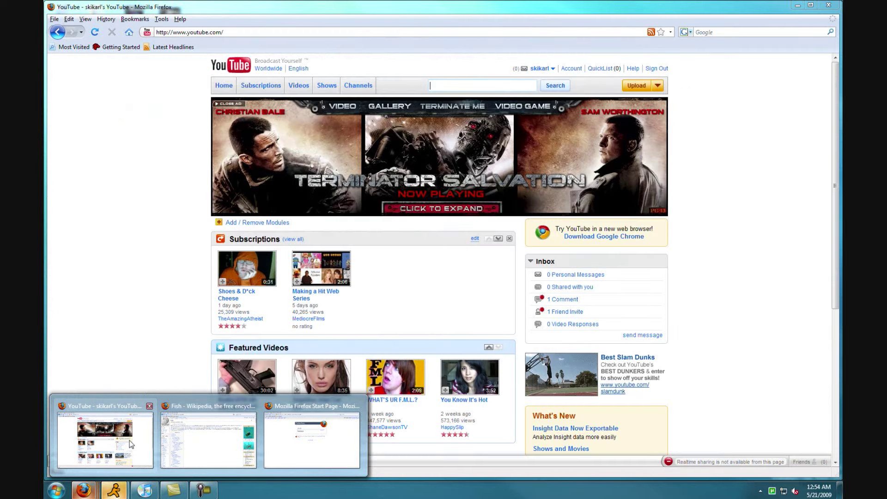
{"action": "left_click", "coordinate": [123, 417]}
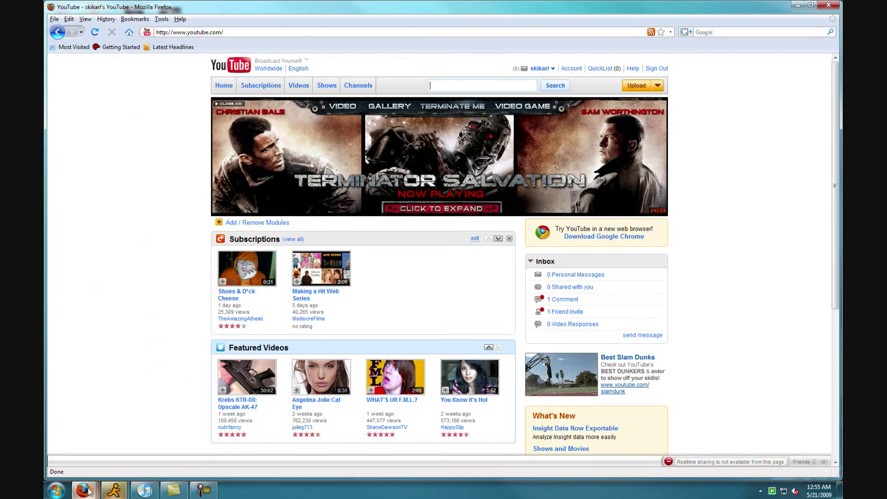
{"action": "left_click", "coordinate": [244, 444]}
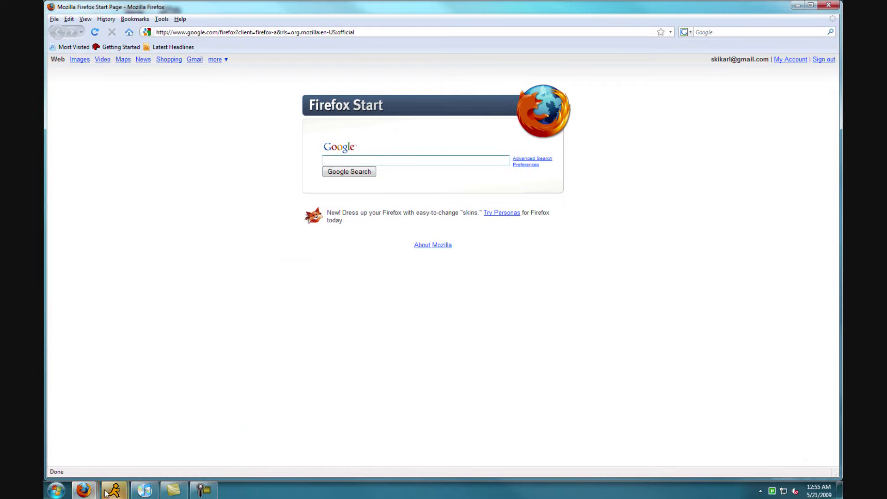
{"action": "left_click", "coordinate": [90, 490]}
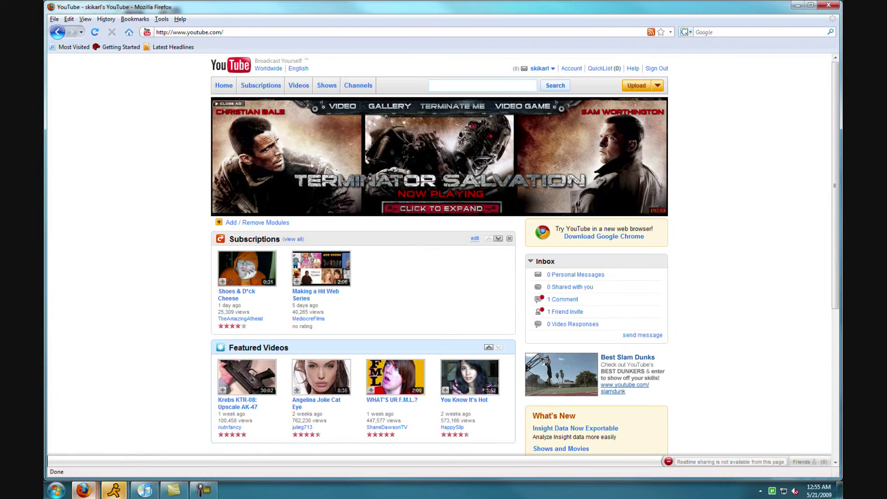
{"action": "mouse_move", "coordinate": [89, 491]}
{"action": "left_click", "coordinate": [168, 469]}
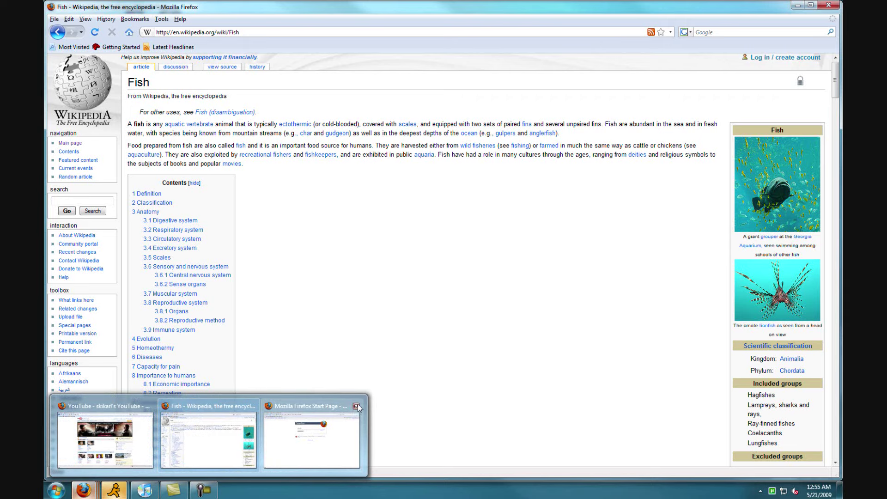
Close the Start Page, Wikipedia Fish and YouTube windows from their taskbar thumbnails.
{"action": "left_click", "coordinate": [356, 404]}
{"action": "left_click", "coordinate": [252, 406]}
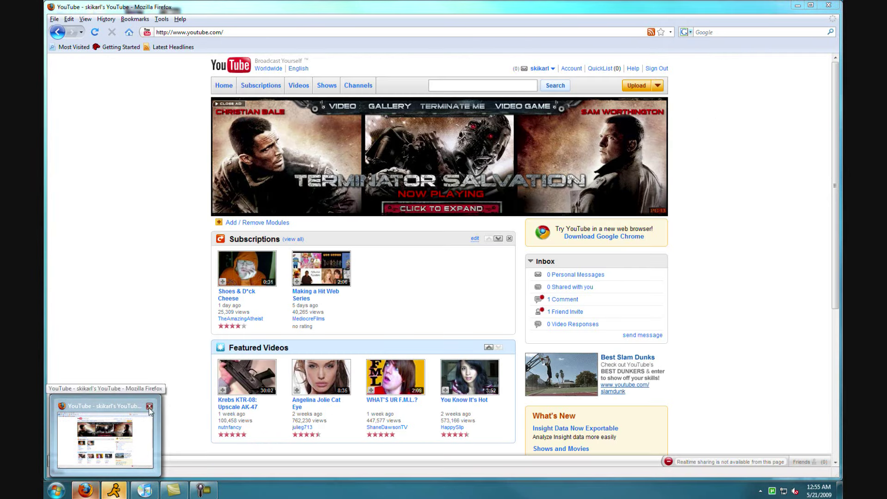
{"action": "left_click", "coordinate": [149, 406]}
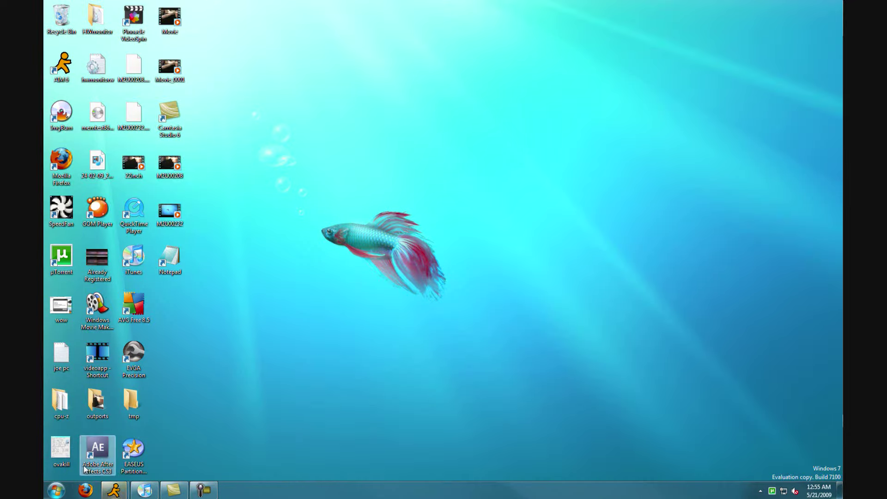
Open a Notepad window, move it to the upper right, then close it.
{"action": "double_click", "coordinate": [181, 265]}
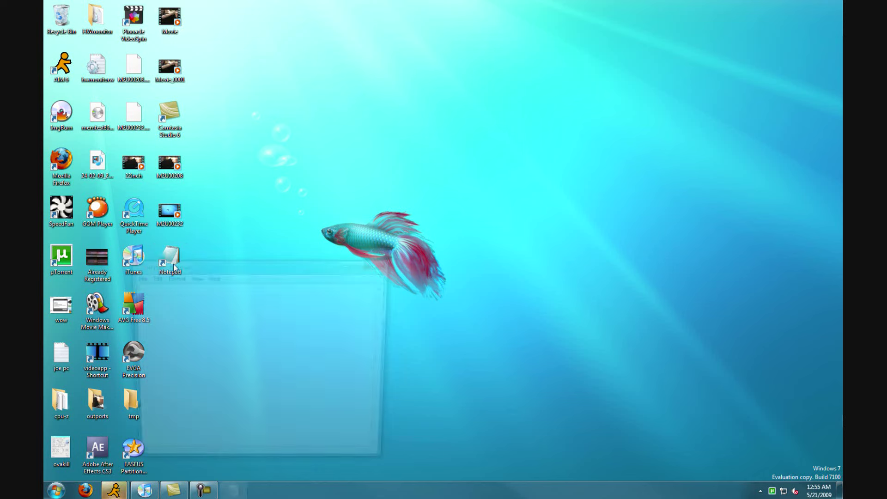
{"action": "left_click_drag", "start_coordinate": [273, 273], "coordinate": [651, 67]}
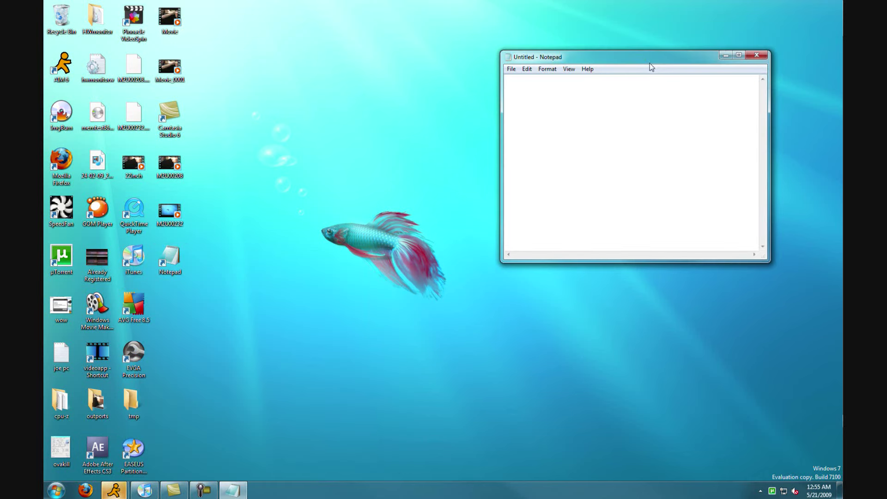
{"action": "left_click", "coordinate": [258, 491]}
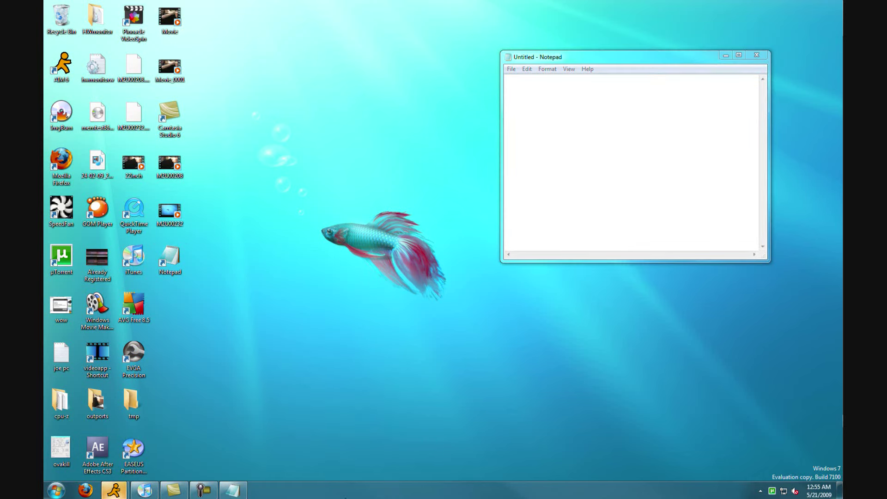
{"action": "left_click", "coordinate": [750, 59]}
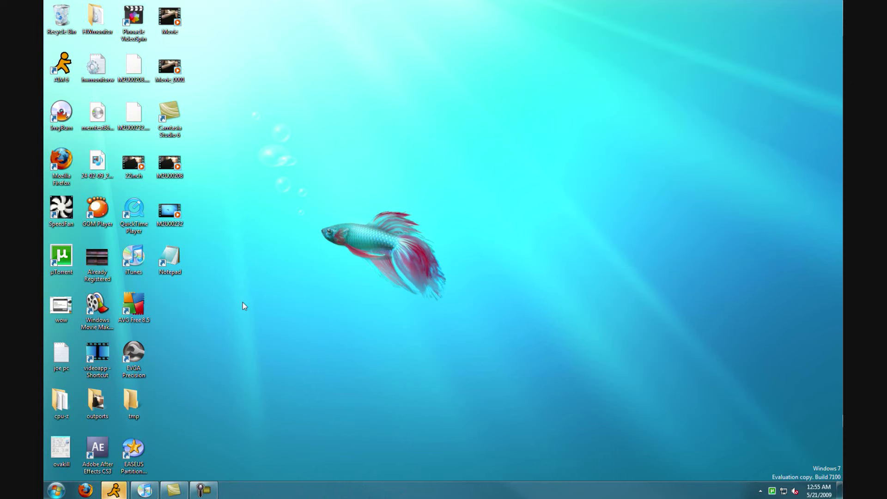
Reopen Notepad, pin it to the taskbar, close it, and move its button beside Firefox.
{"action": "double_click", "coordinate": [169, 257]}
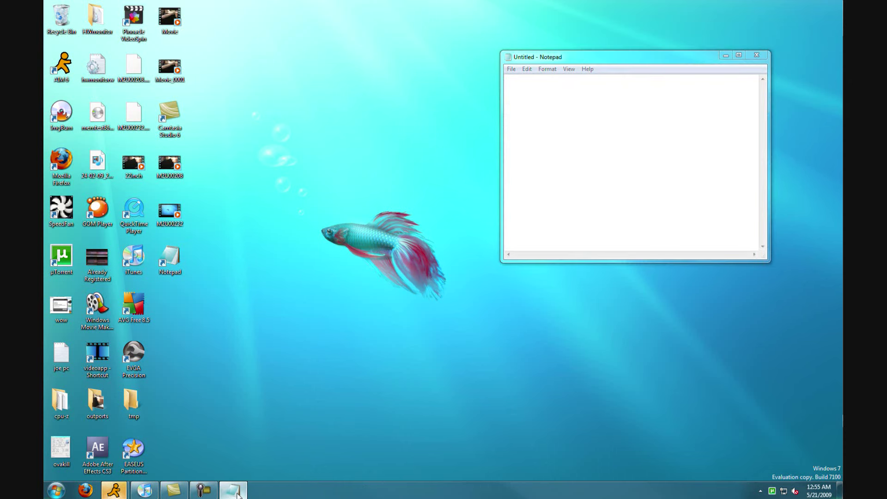
{"action": "right_click", "coordinate": [231, 490]}
{"action": "left_click", "coordinate": [225, 454]}
{"action": "left_click", "coordinate": [758, 55]}
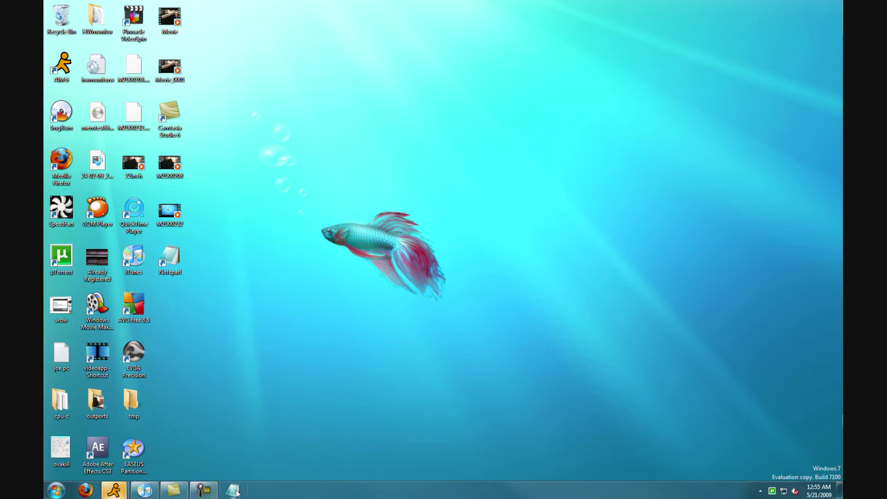
{"action": "left_click_drag", "start_coordinate": [233, 490], "coordinate": [144, 490]}
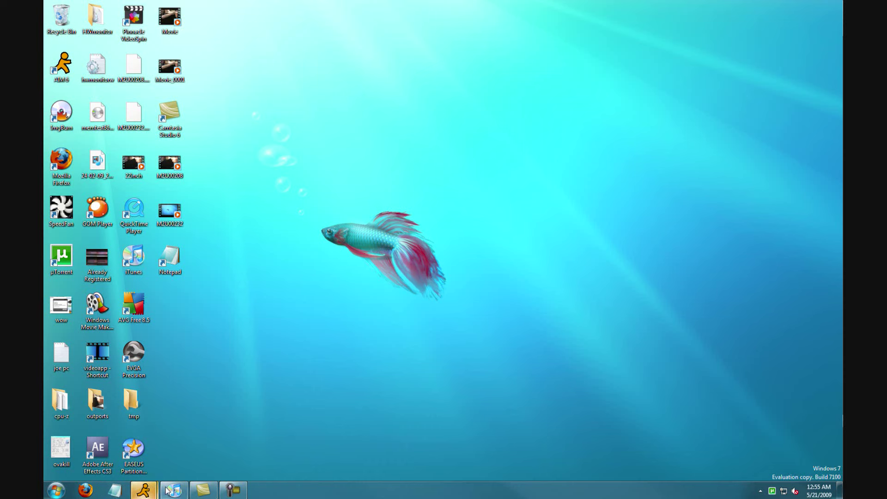
Launch an empty Untitled Notepad window from its pinned taskbar spot.
{"action": "mouse_move", "coordinate": [144, 490]}
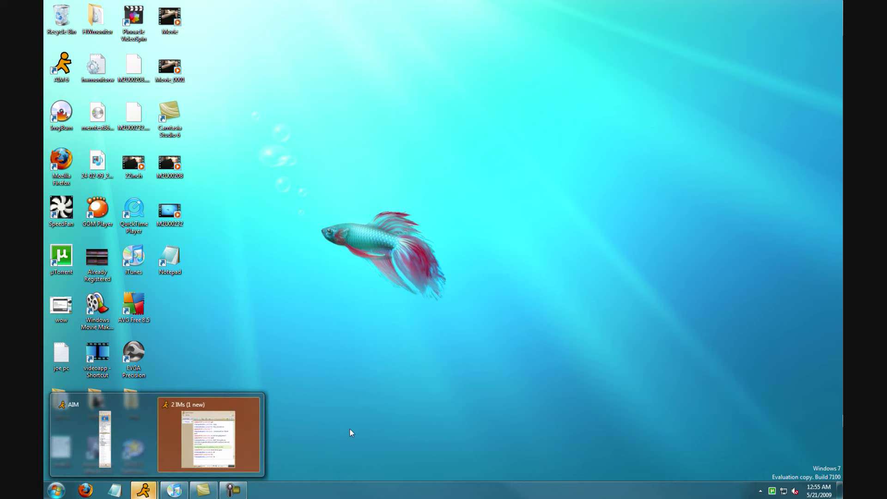
{"action": "left_click", "coordinate": [115, 491]}
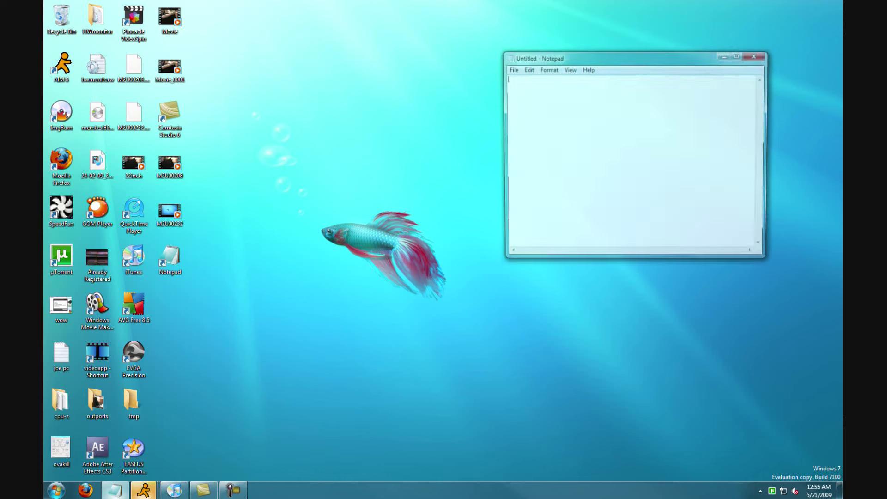
{"action": "left_click", "coordinate": [128, 491]}
{"action": "mouse_move", "coordinate": [115, 492]}
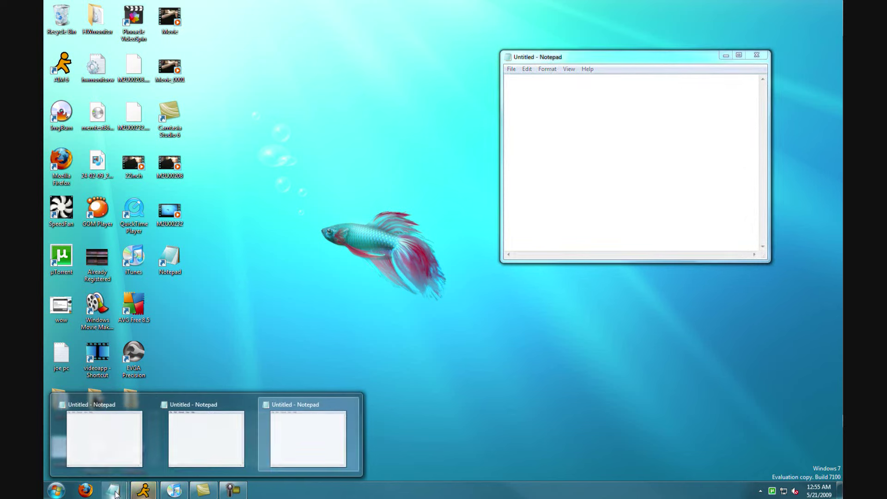
Launch ten more empty Notepad windows from the pinned Notepad taskbar button.
{"action": "middle_click", "coordinate": [115, 494]}
{"action": "middle_click", "coordinate": [116, 493]}
{"action": "middle_click", "coordinate": [115, 493]}
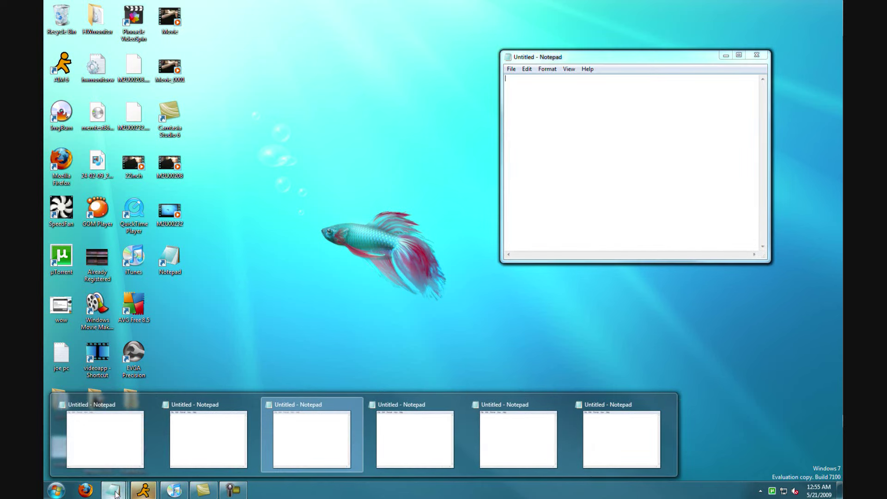
{"action": "middle_click", "coordinate": [116, 494]}
{"action": "middle_click", "coordinate": [116, 493]}
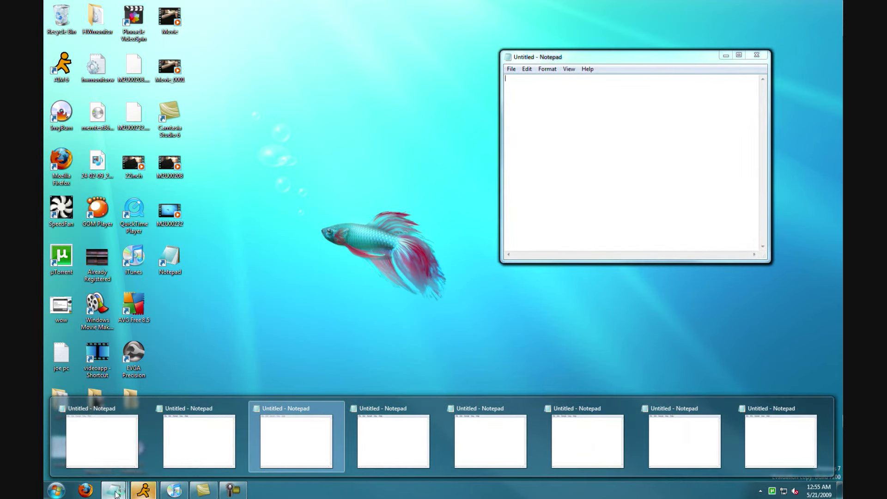
{"action": "middle_click", "coordinate": [116, 493]}
{"action": "middle_click", "coordinate": [115, 493]}
{"action": "middle_click", "coordinate": [115, 493]}
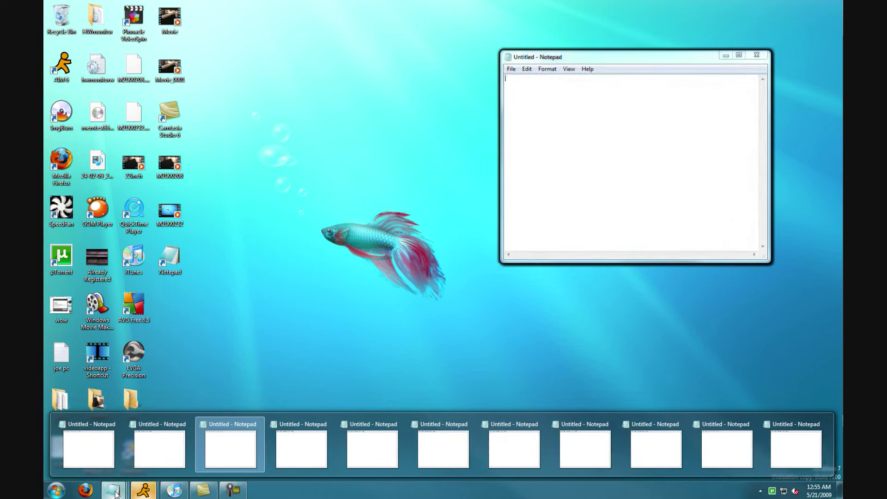
{"action": "middle_click", "coordinate": [116, 494]}
{"action": "middle_click", "coordinate": [116, 493]}
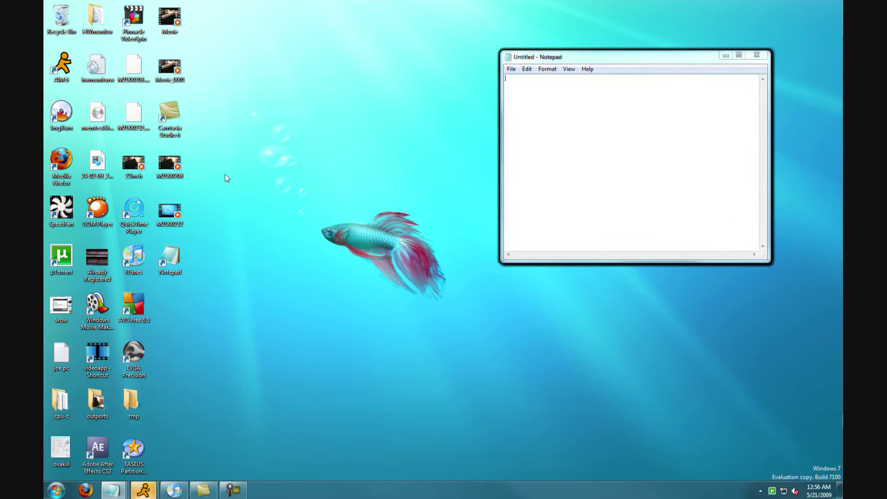
{"action": "mouse_move", "coordinate": [114, 490]}
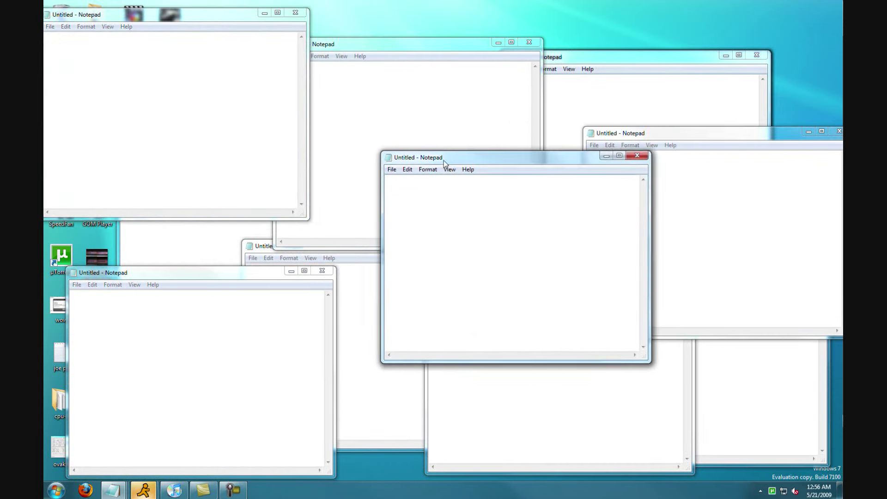
Raise the overlapping Notepad windows one by one, then preview all thirteen from the taskbar.
{"action": "left_click", "coordinate": [586, 69]}
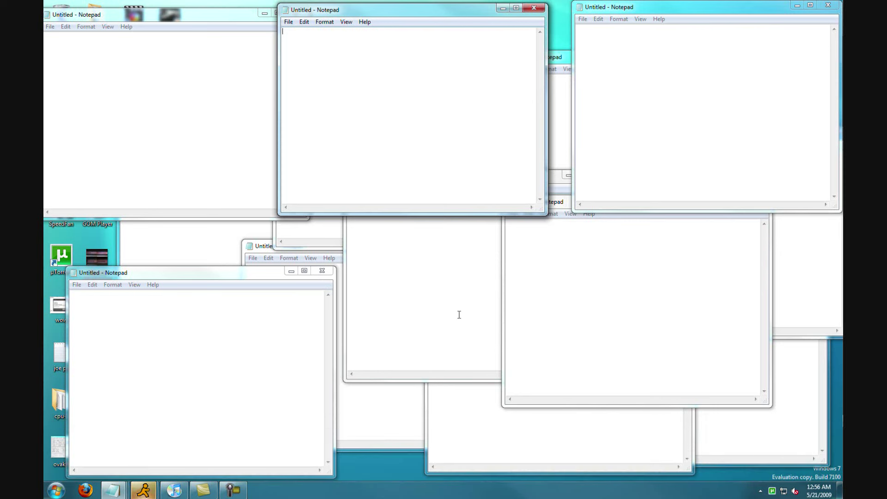
{"action": "left_click", "coordinate": [357, 396]}
{"action": "left_click", "coordinate": [204, 353]}
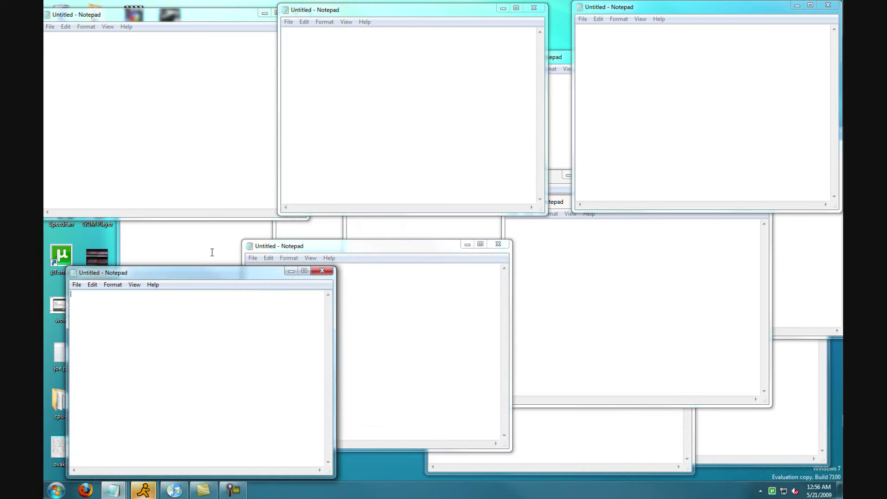
{"action": "left_click", "coordinate": [212, 251]}
{"action": "left_click", "coordinate": [406, 231]}
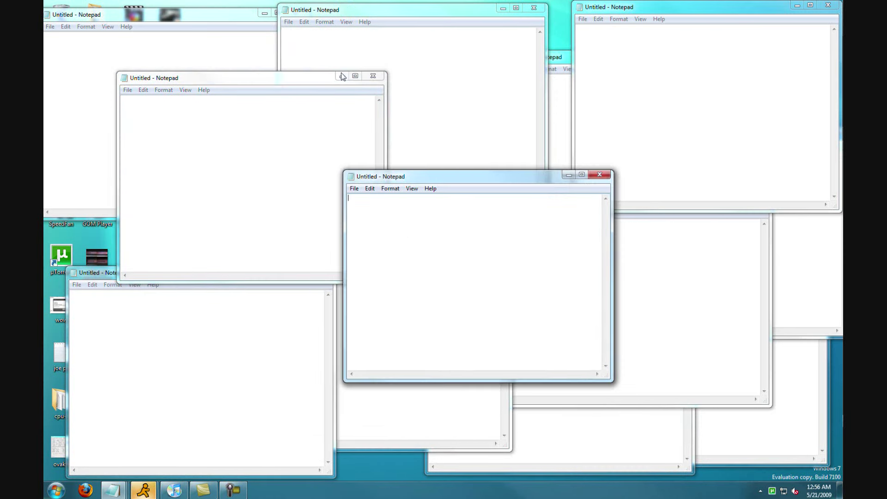
{"action": "left_click", "coordinate": [623, 328]}
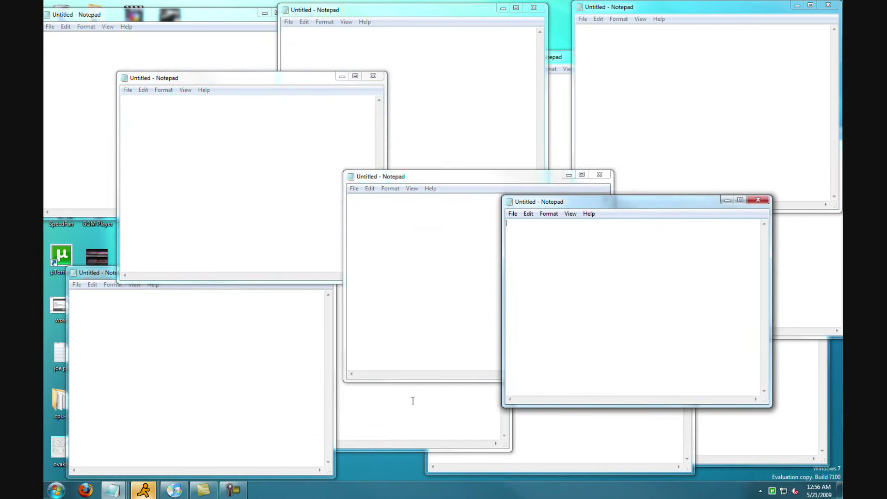
{"action": "left_click", "coordinate": [411, 402]}
{"action": "left_click", "coordinate": [194, 392]}
{"action": "left_click", "coordinate": [501, 149]}
{"action": "left_click", "coordinate": [565, 124]}
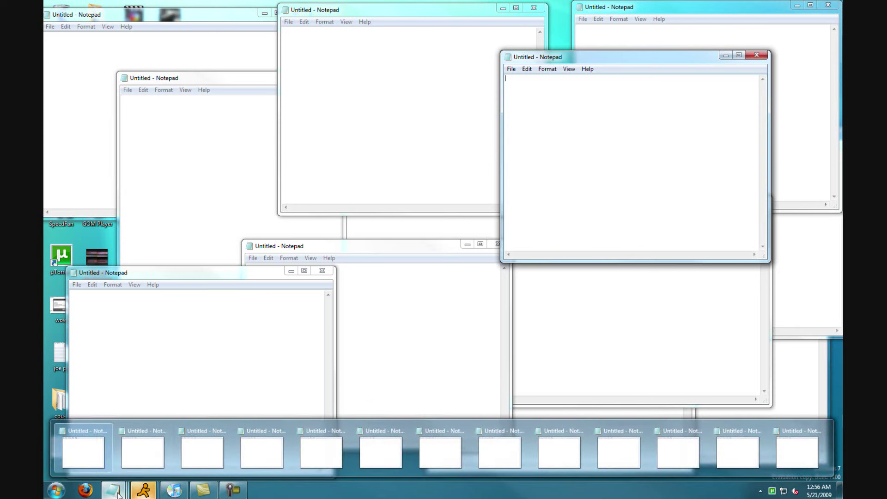
{"action": "mouse_move", "coordinate": [323, 452]}
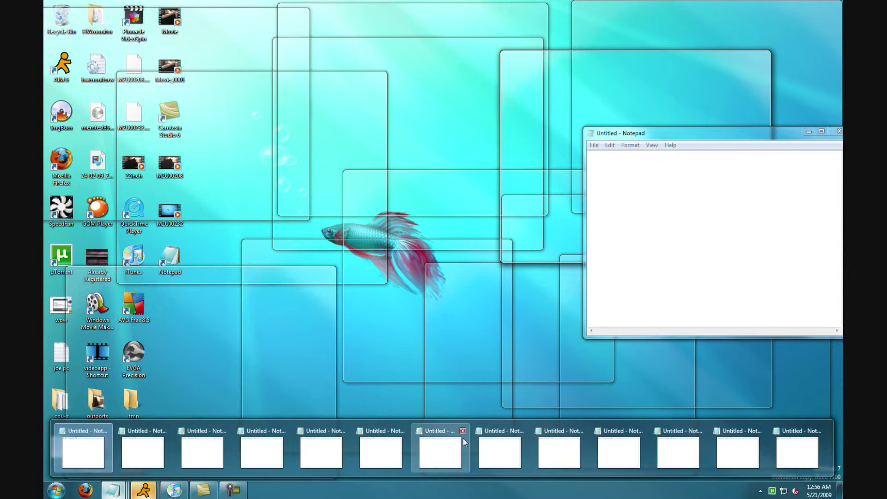
Close three Notepad windows using the close buttons on their taskbar thumbnails.
{"action": "left_click", "coordinate": [463, 431]}
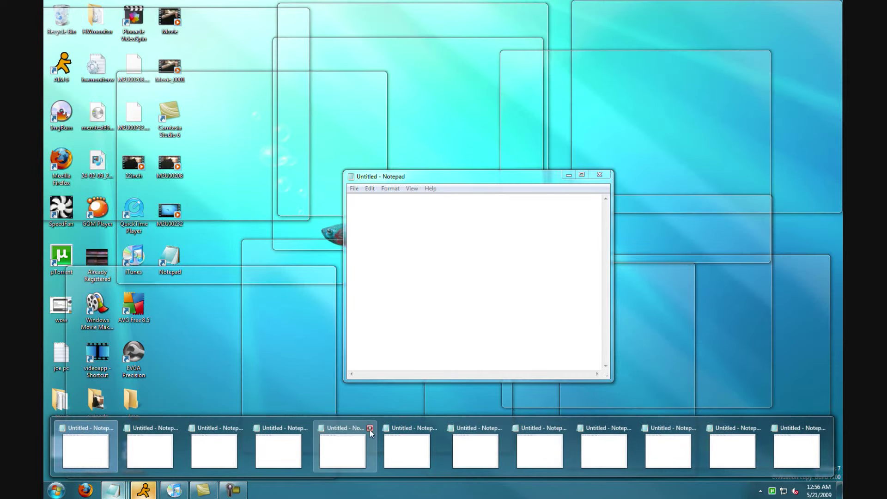
{"action": "left_click", "coordinate": [370, 429]}
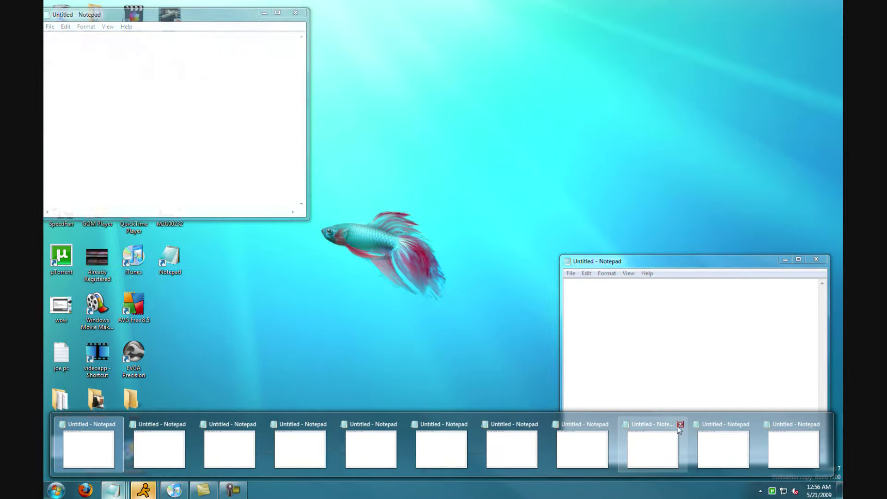
{"action": "left_click", "coordinate": [680, 424]}
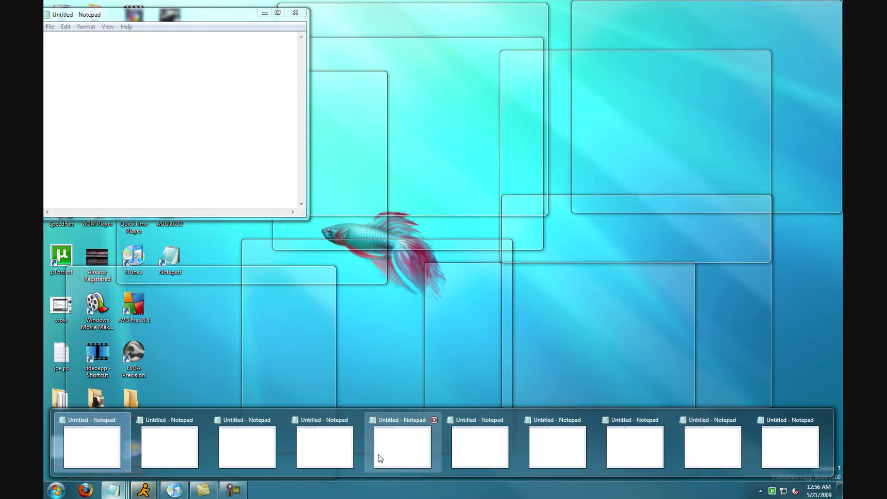
Bring the top-left Notepad window and then a background one to the front.
{"action": "left_click", "coordinate": [378, 455]}
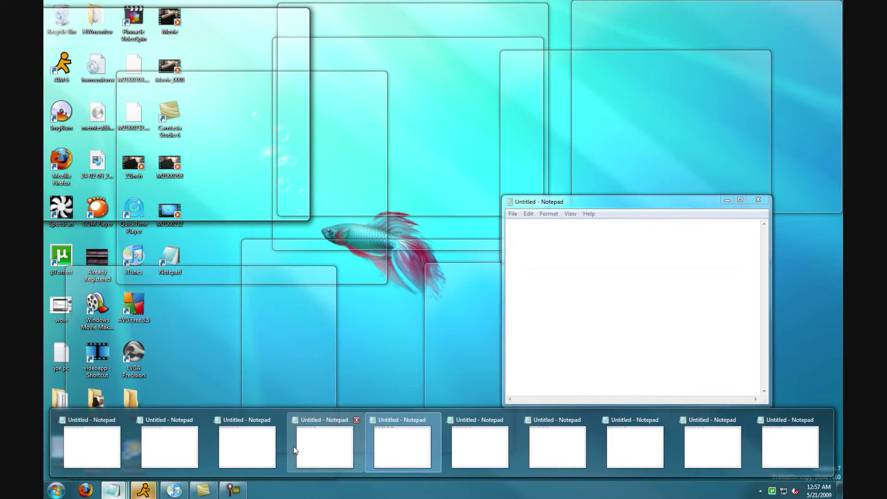
{"action": "left_click", "coordinate": [292, 446]}
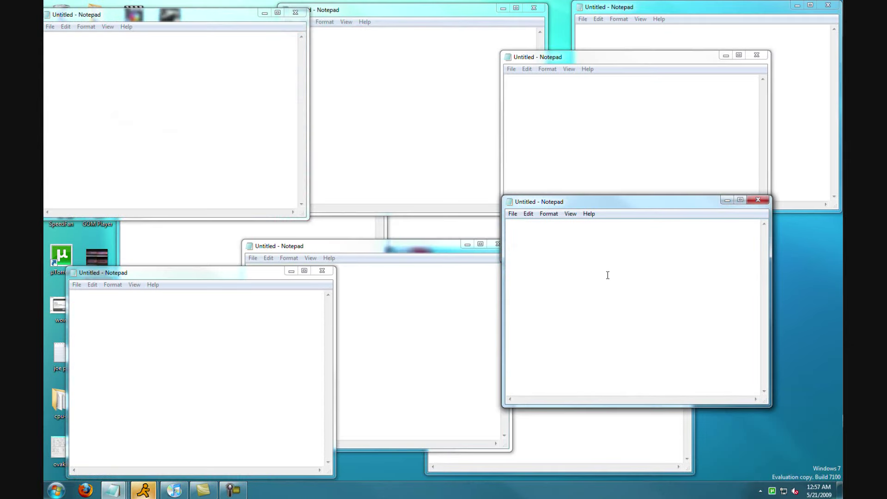
{"action": "left_click", "coordinate": [459, 233]}
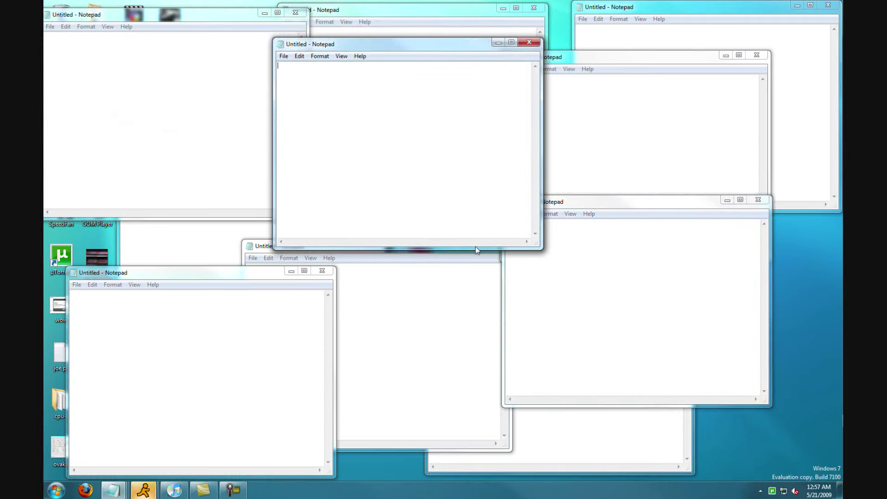
Close all Notepad windows and unpin Notepad from the taskbar, then open the Start menu.
{"action": "right_click", "coordinate": [113, 490]}
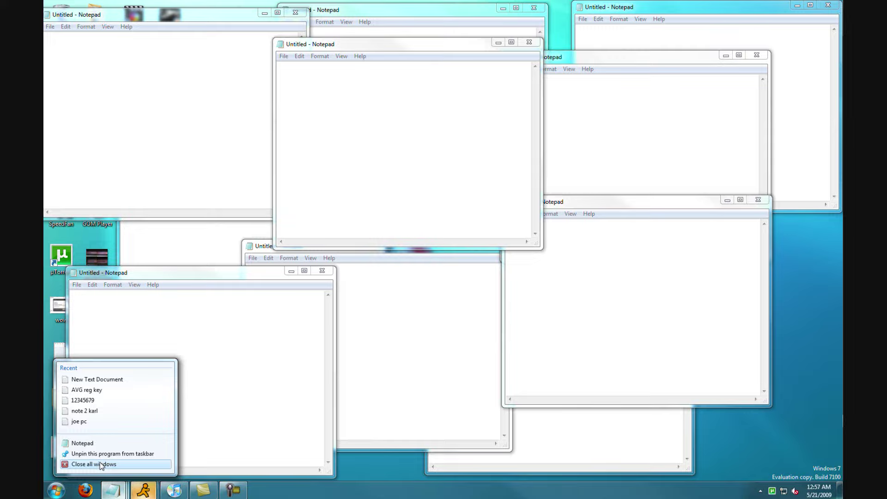
{"action": "left_click", "coordinate": [102, 465]}
{"action": "right_click", "coordinate": [111, 495]}
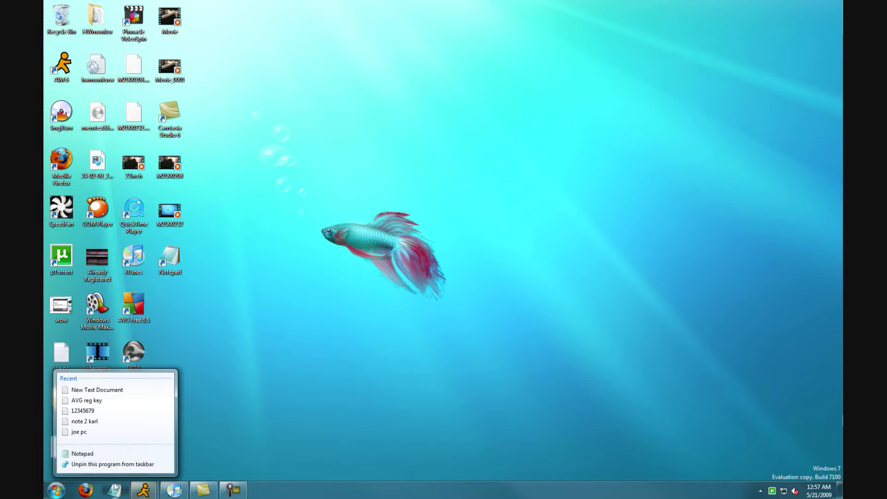
{"action": "left_click", "coordinate": [115, 464]}
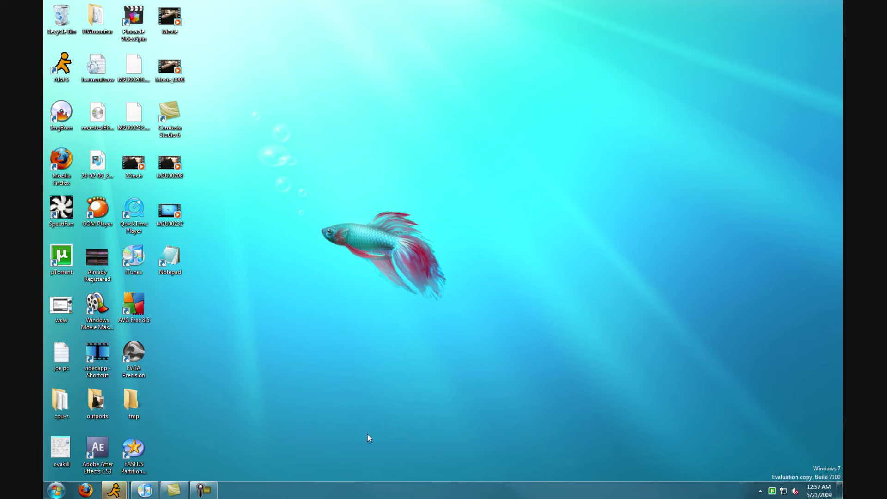
{"action": "left_click", "coordinate": [55, 490]}
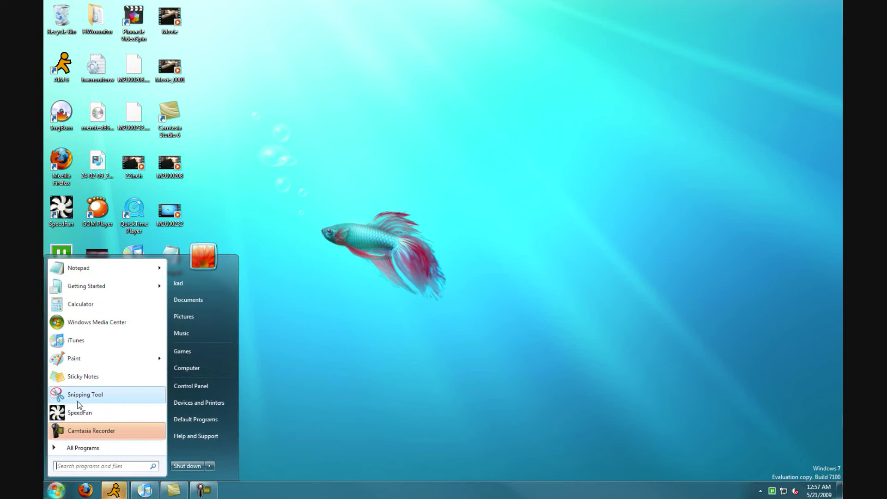
Launch Paint and draw three black strokes with the calligraphy brush.
{"action": "mouse_move", "coordinate": [160, 363]}
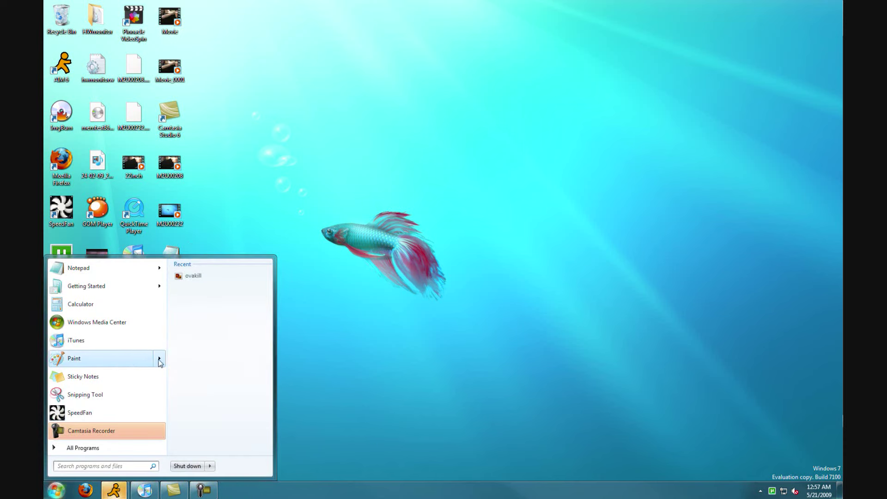
{"action": "left_click", "coordinate": [124, 361]}
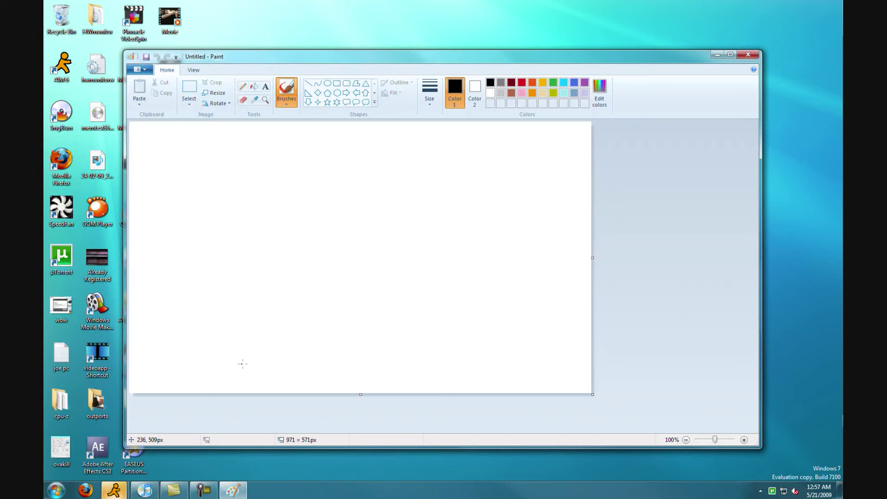
{"action": "left_click", "coordinate": [286, 100]}
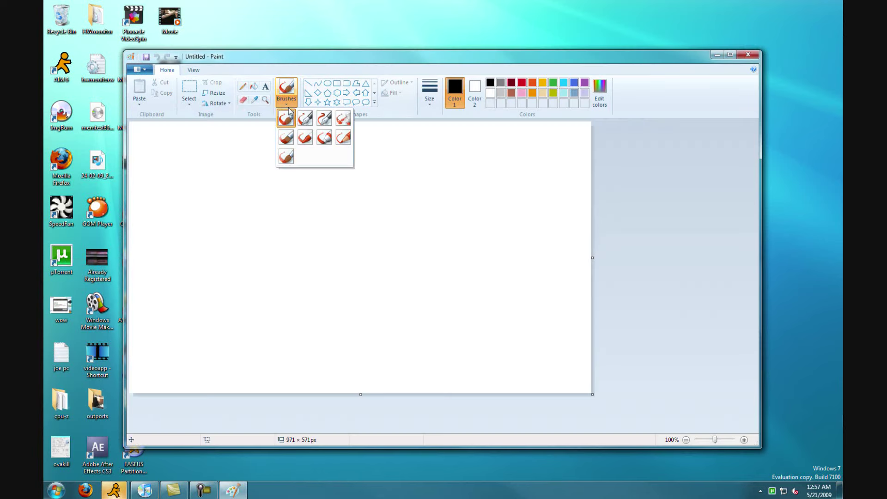
{"action": "left_click", "coordinate": [305, 119]}
{"action": "mouse_move", "coordinate": [342, 205]}
{"action": "left_mouse_down"}
{"action": "mouse_move", "coordinate": [244, 304]}
{"action": "mouse_move", "coordinate": [328, 238]}
{"action": "mouse_move", "coordinate": [565, 353]}
{"action": "mouse_move", "coordinate": [546, 222]}
{"action": "left_mouse_up"}
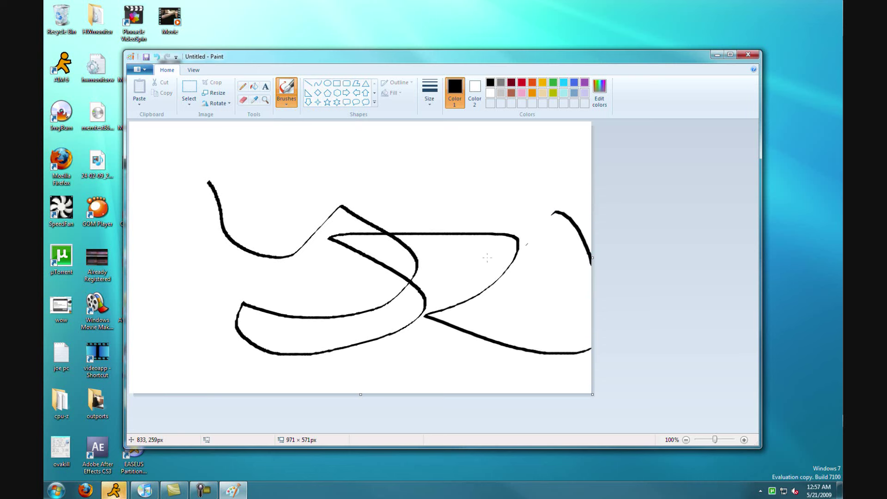
{"action": "left_click_drag", "start_coordinate": [273, 177], "coordinate": [310, 231]}
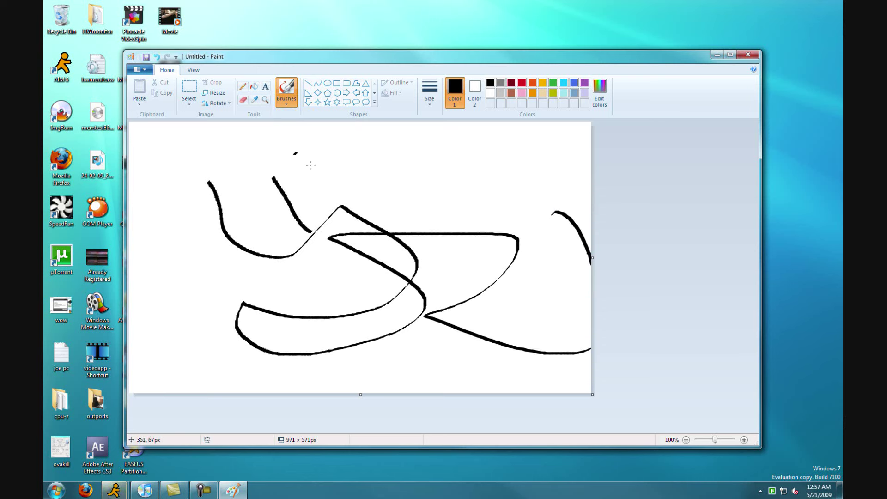
{"action": "left_click_drag", "start_coordinate": [295, 153], "coordinate": [395, 206]}
Switch to bright red and draw a thin red line and a thicker red curve.
{"action": "left_click", "coordinate": [286, 103]}
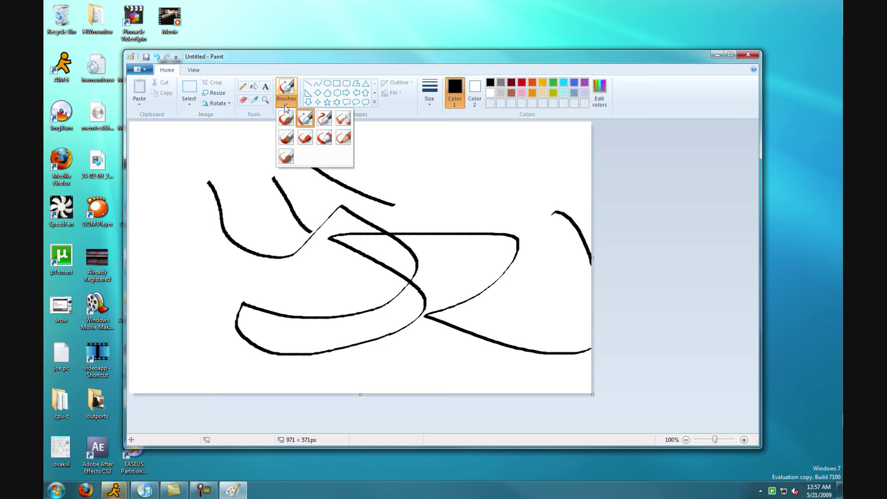
{"action": "left_click", "coordinate": [290, 118]}
{"action": "left_click", "coordinate": [511, 82]}
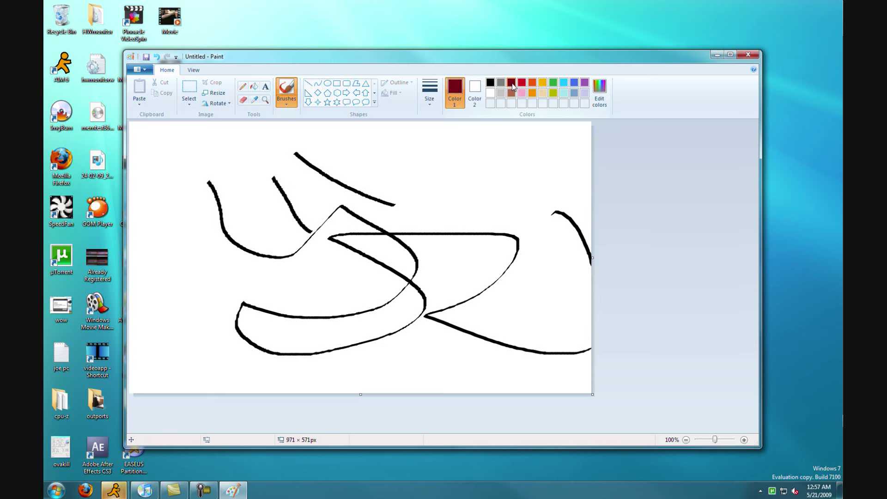
{"action": "left_click", "coordinate": [523, 84]}
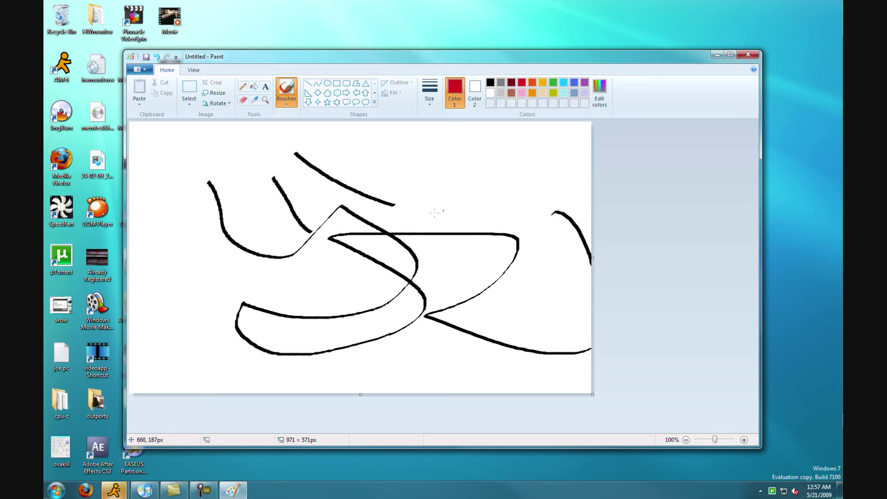
{"action": "left_click_drag", "start_coordinate": [378, 170], "coordinate": [578, 240]}
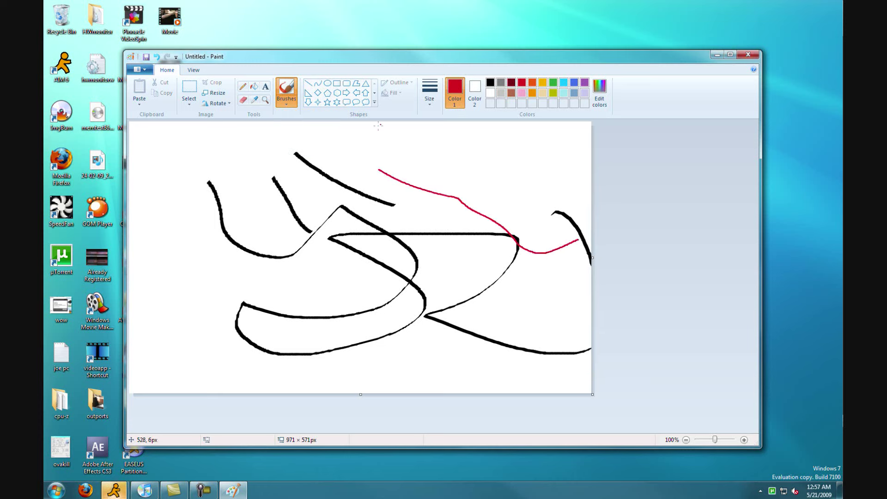
{"action": "left_click", "coordinate": [431, 101]}
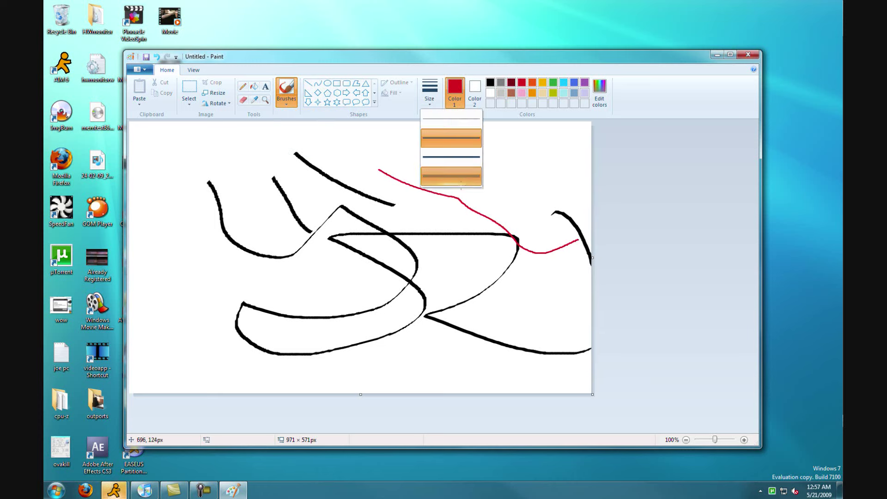
{"action": "left_click", "coordinate": [450, 176]}
{"action": "mouse_move", "coordinate": [147, 340]}
{"action": "left_mouse_down"}
{"action": "mouse_move", "coordinate": [168, 312]}
{"action": "mouse_move", "coordinate": [323, 275]}
{"action": "mouse_move", "coordinate": [519, 209]}
{"action": "mouse_move", "coordinate": [535, 186]}
{"action": "left_mouse_up"}
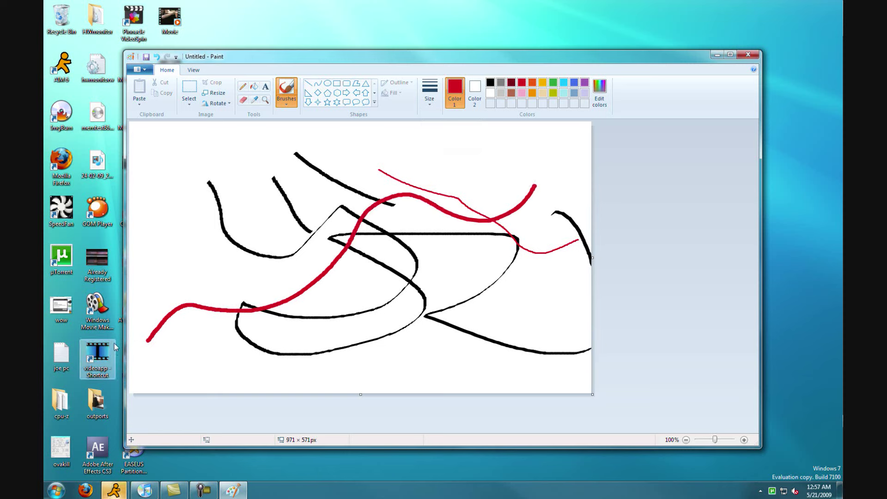
Zoom the canvas to 400% and paint three more red strokes and a dot.
{"action": "left_click", "coordinate": [265, 100]}
{"action": "left_click", "coordinate": [267, 218]}
{"action": "left_click", "coordinate": [243, 240]}
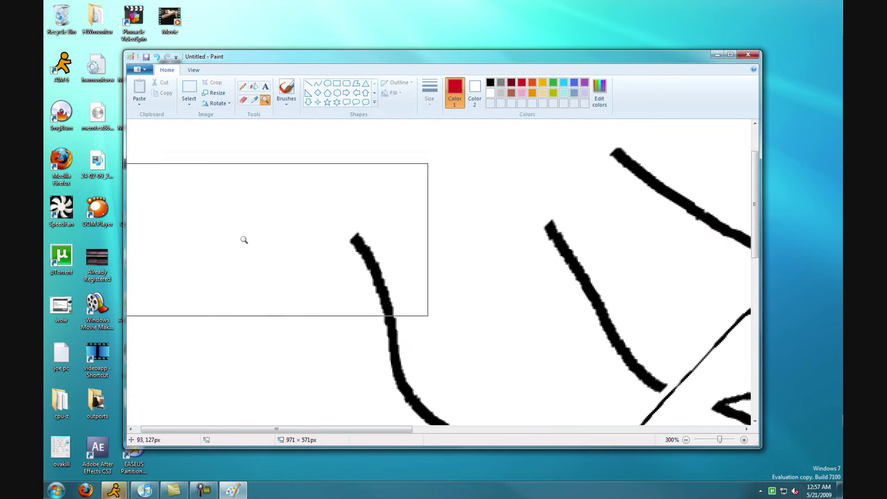
{"action": "left_click", "coordinate": [285, 202]}
{"action": "left_click", "coordinate": [288, 90]}
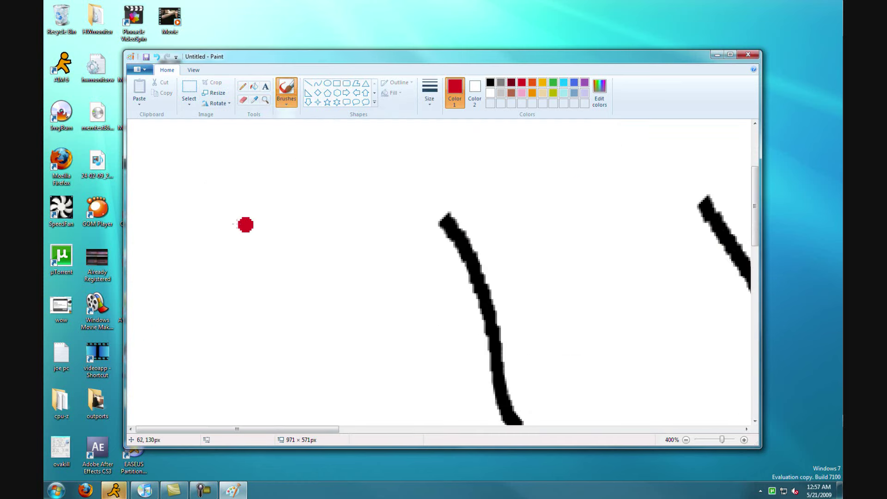
{"action": "mouse_move", "coordinate": [187, 186]}
{"action": "left_mouse_down"}
{"action": "mouse_move", "coordinate": [261, 315]}
{"action": "mouse_move", "coordinate": [435, 396]}
{"action": "mouse_move", "coordinate": [683, 268]}
{"action": "mouse_move", "coordinate": [693, 275]}
{"action": "left_mouse_up"}
{"action": "mouse_move", "coordinate": [318, 199]}
{"action": "left_mouse_down"}
{"action": "mouse_move", "coordinate": [197, 376]}
{"action": "mouse_move", "coordinate": [305, 408]}
{"action": "left_mouse_up"}
{"action": "mouse_move", "coordinate": [341, 353]}
{"action": "left_mouse_down"}
{"action": "mouse_move", "coordinate": [434, 197]}
{"action": "mouse_move", "coordinate": [750, 187]}
{"action": "left_mouse_up"}
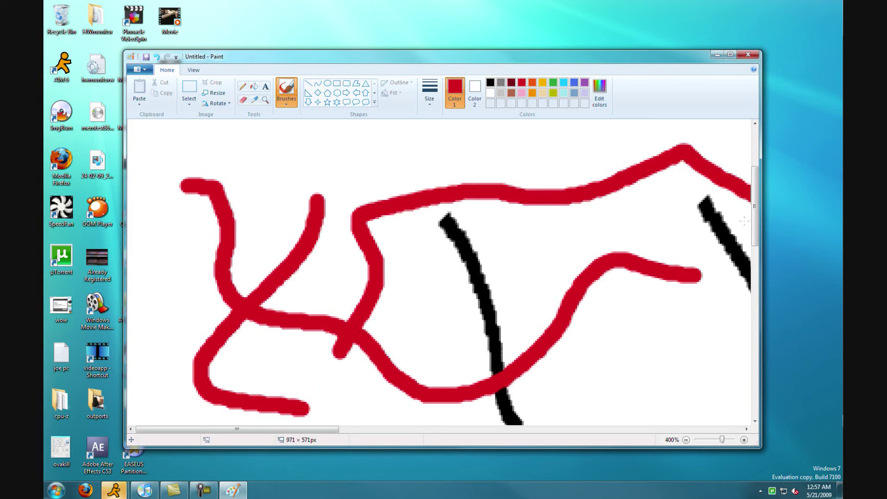
{"action": "left_click", "coordinate": [373, 189]}
Draw a red hexagon and a large left arrow, then close Paint without saving.
{"action": "left_click", "coordinate": [337, 92]}
{"action": "left_click_drag", "start_coordinate": [248, 217], "coordinate": [468, 389]}
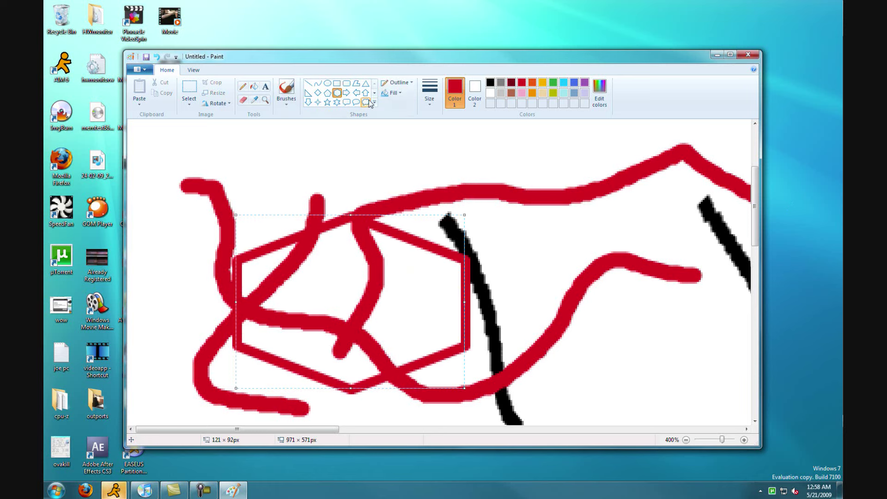
{"action": "left_click", "coordinate": [356, 93]}
{"action": "left_click_drag", "start_coordinate": [660, 236], "coordinate": [403, 421]}
{"action": "left_click", "coordinate": [739, 58]}
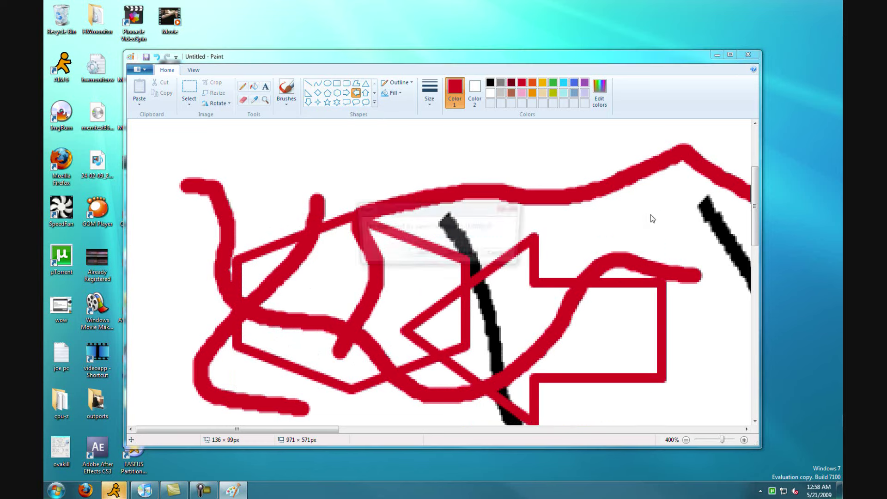
{"action": "left_click", "coordinate": [466, 253]}
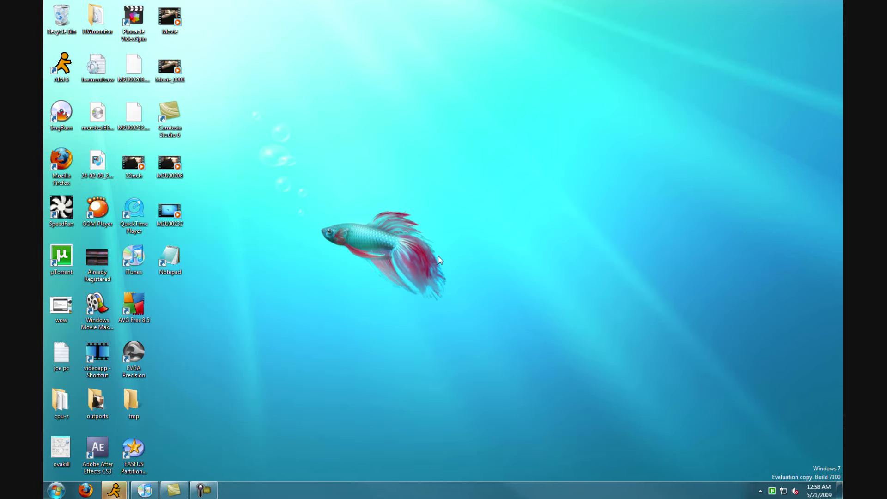
{"action": "key", "text": "super+Pause"}
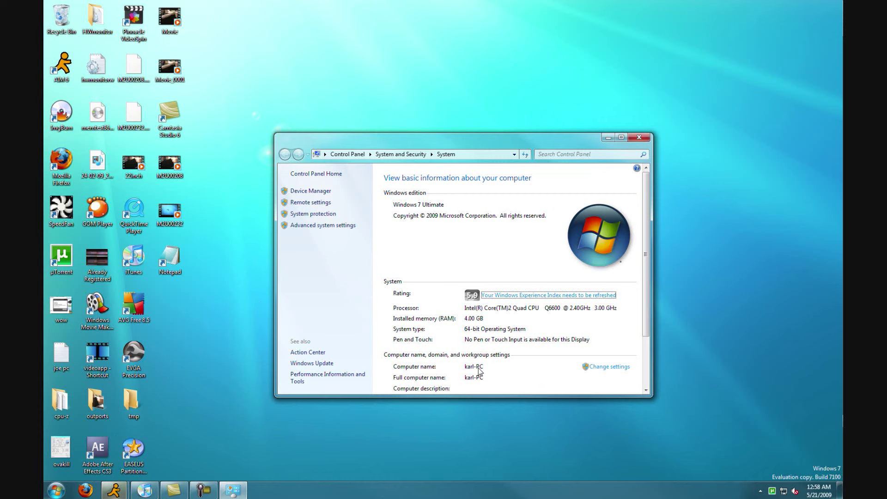
{"action": "scroll", "coordinate": [479, 372], "scroll_direction": "down", "scroll_amount": 1}
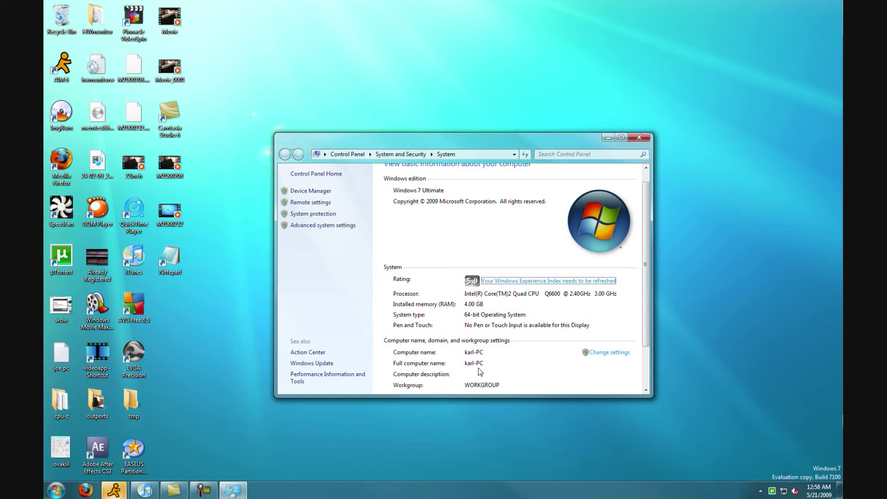
{"action": "left_click", "coordinate": [504, 281]}
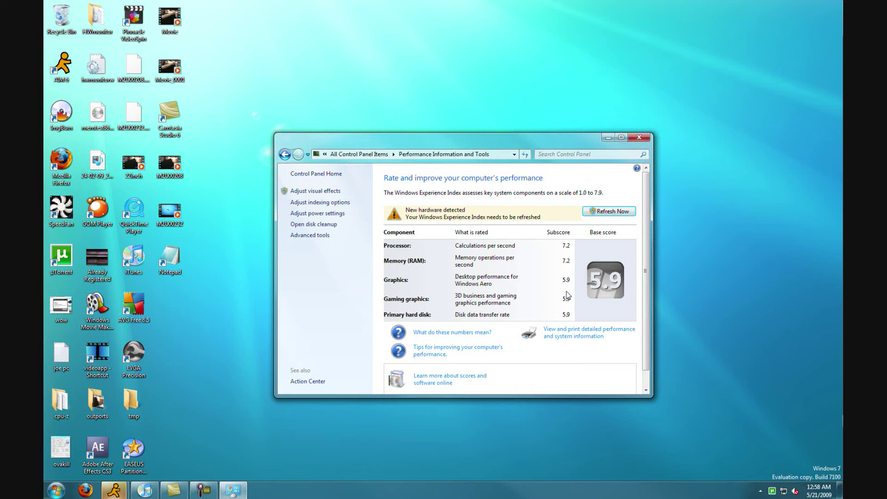
{"action": "left_click", "coordinate": [639, 137]}
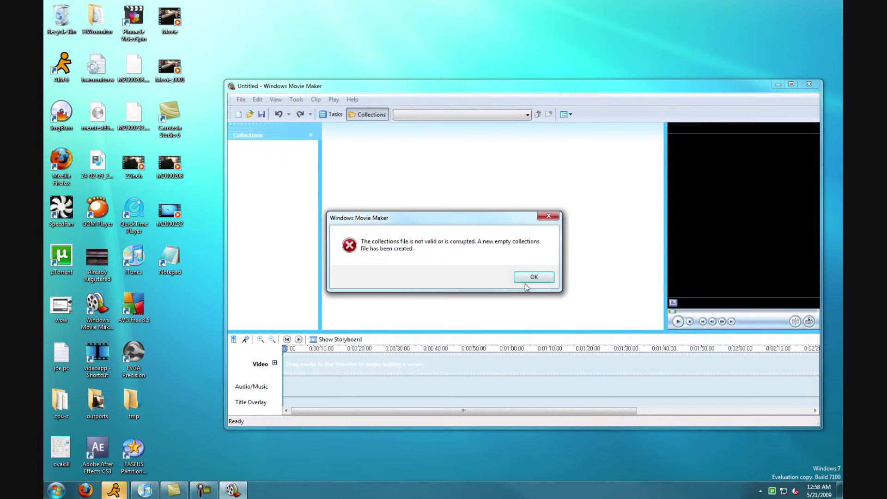
Dismiss the collections error, close Movie Maker, launch the newer one, and minimize it and the folder.
{"action": "left_click", "coordinate": [529, 277]}
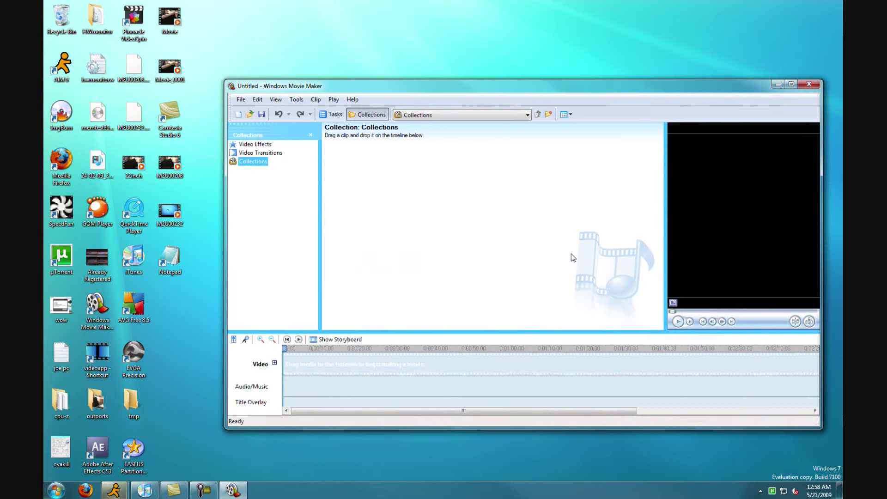
{"action": "left_click", "coordinate": [801, 85]}
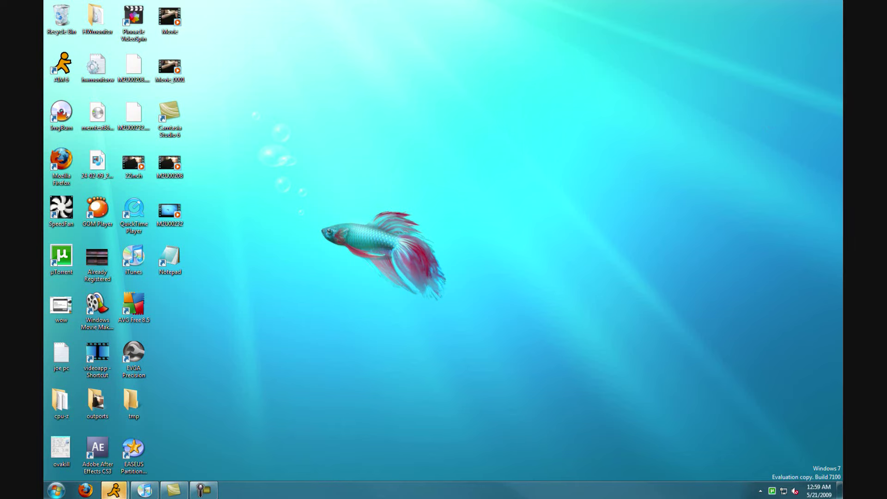
{"action": "double_click", "coordinate": [499, 221]}
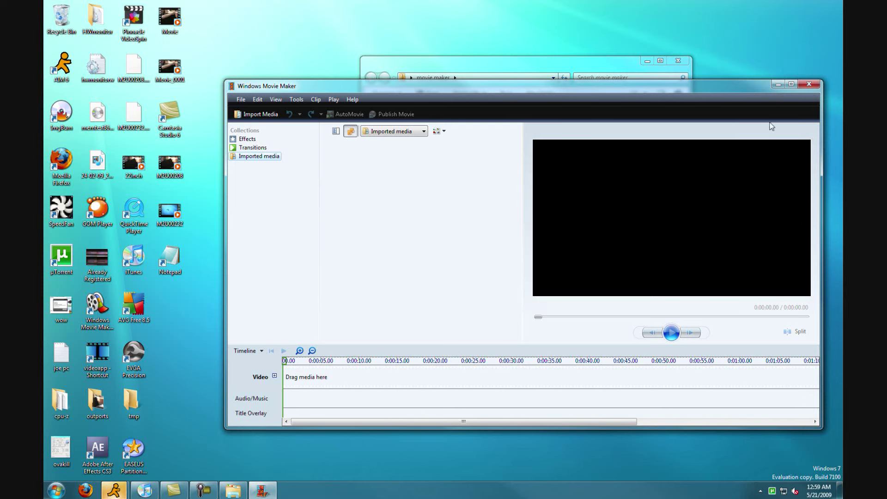
{"action": "left_click", "coordinate": [776, 84]}
{"action": "left_click", "coordinate": [648, 61]}
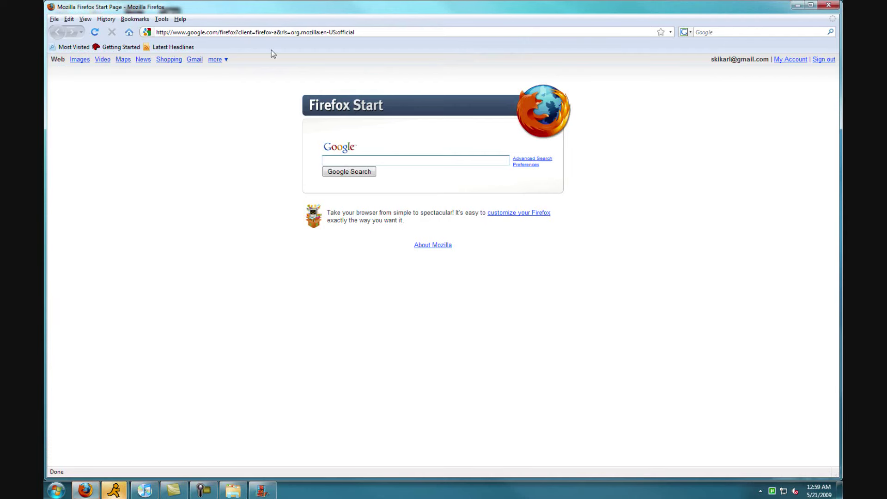
Go to technet.com in Firefox and open the Get the Windows 7 Release Candidate page.
{"action": "left_click", "coordinate": [281, 35]}
{"action": "type", "text": "te"}
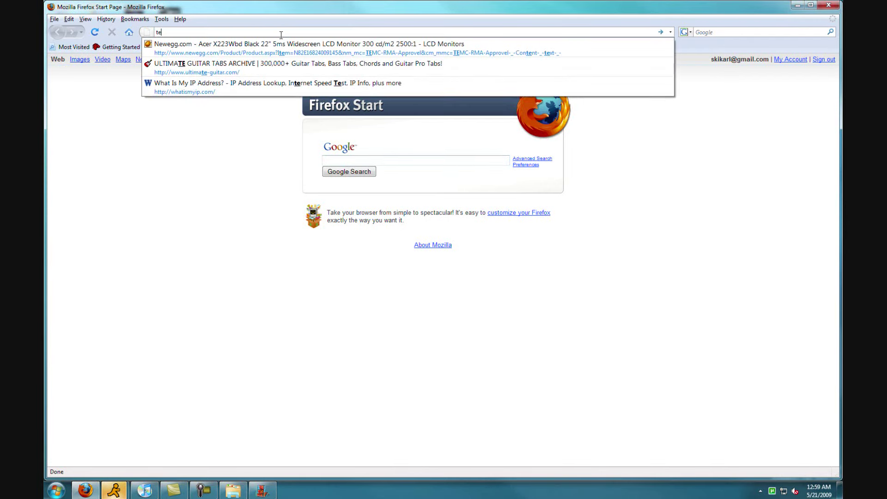
{"action": "type", "text": "chne"}
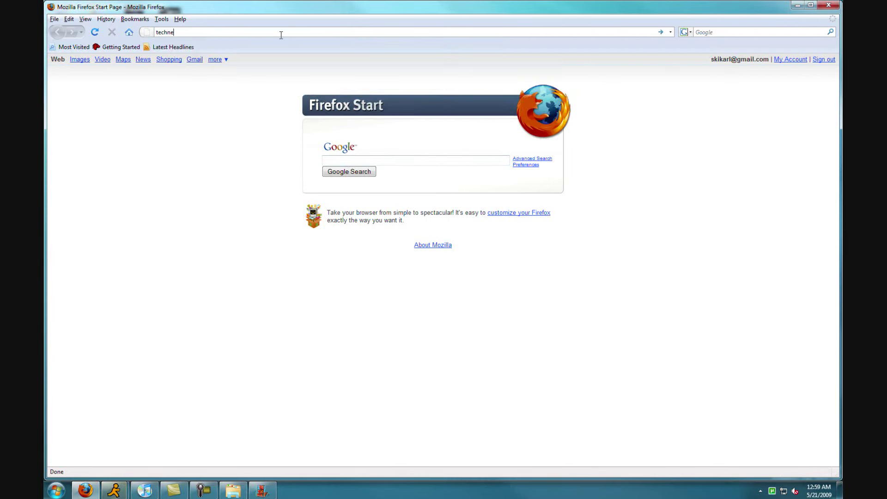
{"action": "type", "text": "t.com"}
{"action": "key", "text": "Return"}
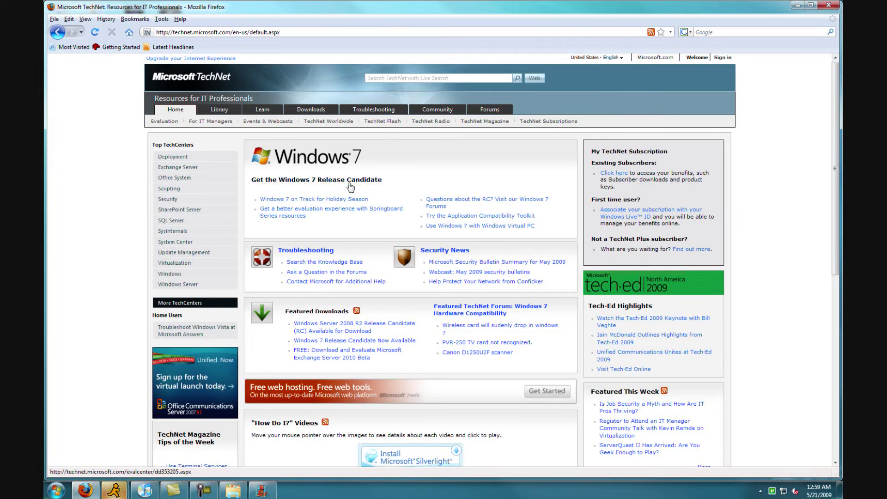
{"action": "left_click", "coordinate": [349, 181]}
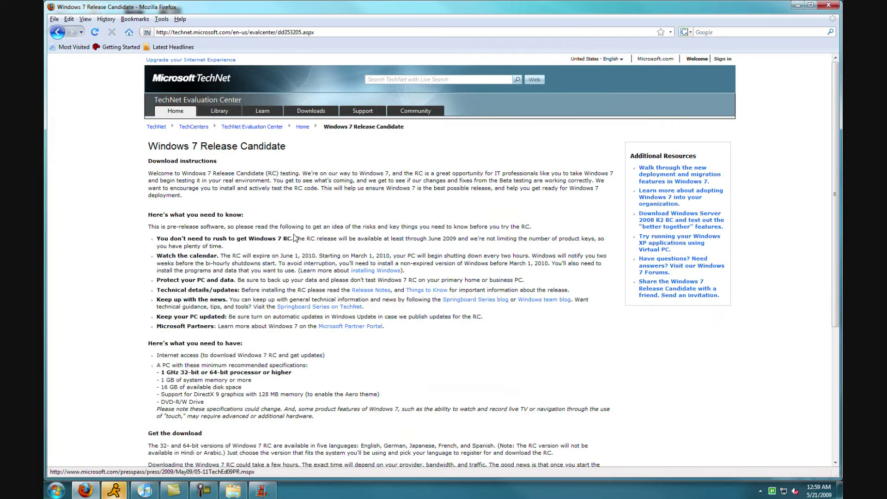
Choose English for the 64-bit Windows 7 RC download and request it.
{"action": "scroll", "coordinate": [274, 239], "scroll_direction": "down", "scroll_amount": 5}
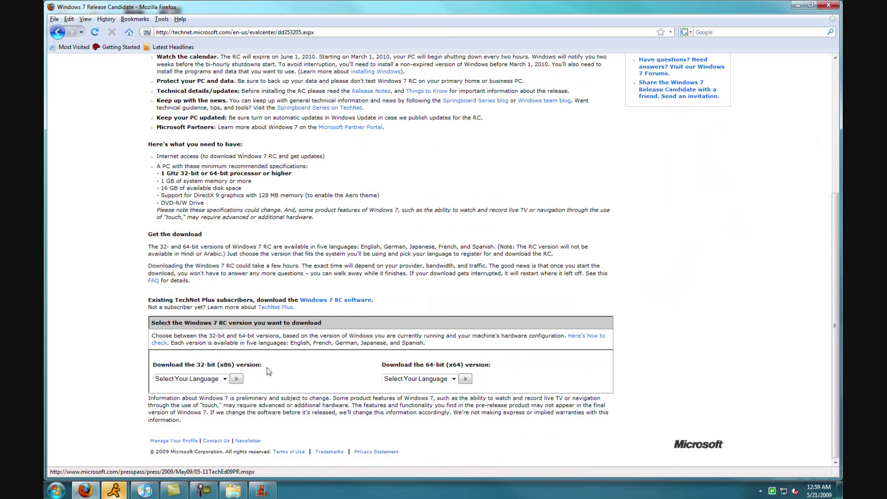
{"action": "left_click", "coordinate": [453, 379]}
{"action": "left_click", "coordinate": [439, 397]}
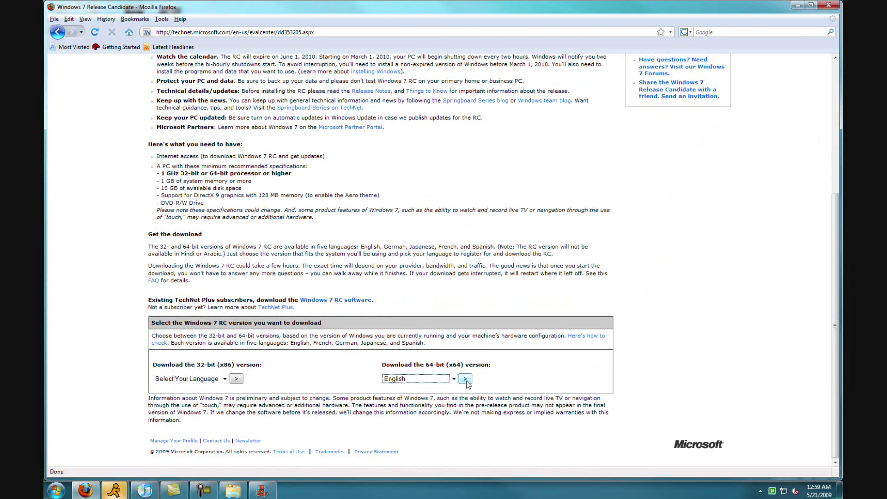
{"action": "left_click", "coordinate": [466, 380]}
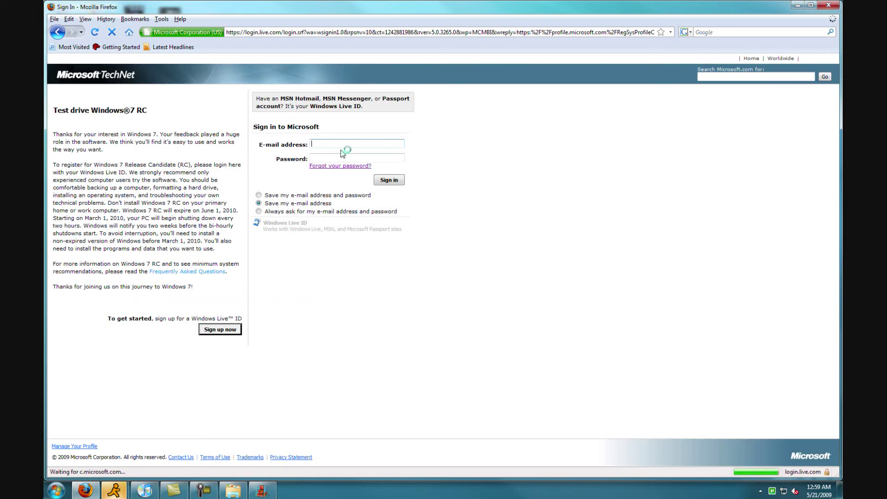
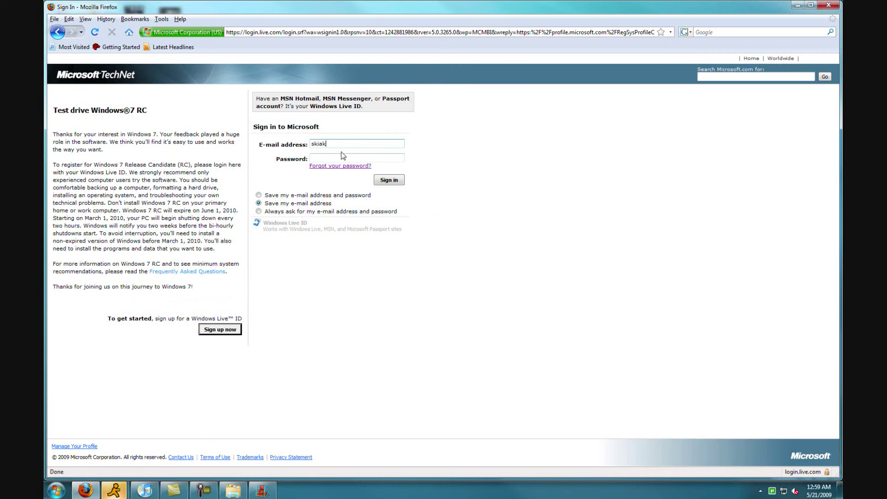
Sign in with the account e-mail and password to reach the 64-bit product key page, then minimize Firefox.
{"action": "key", "text": "Tab"}
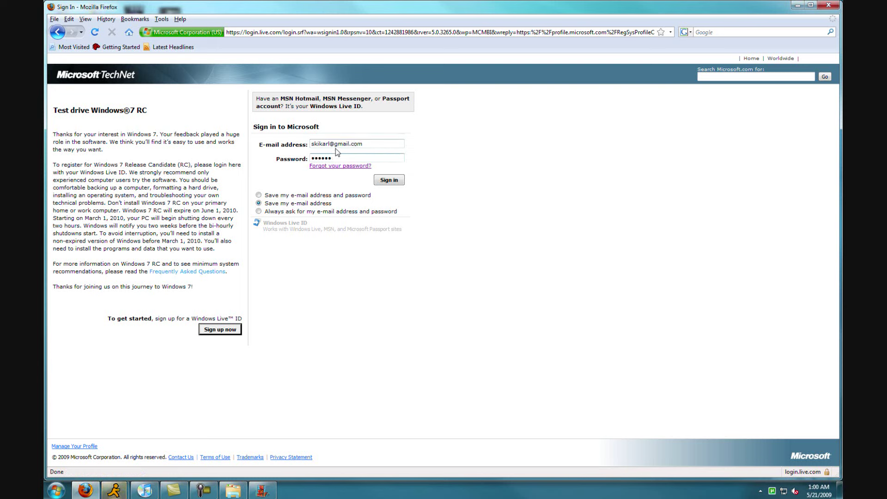
{"action": "left_click", "coordinate": [387, 180]}
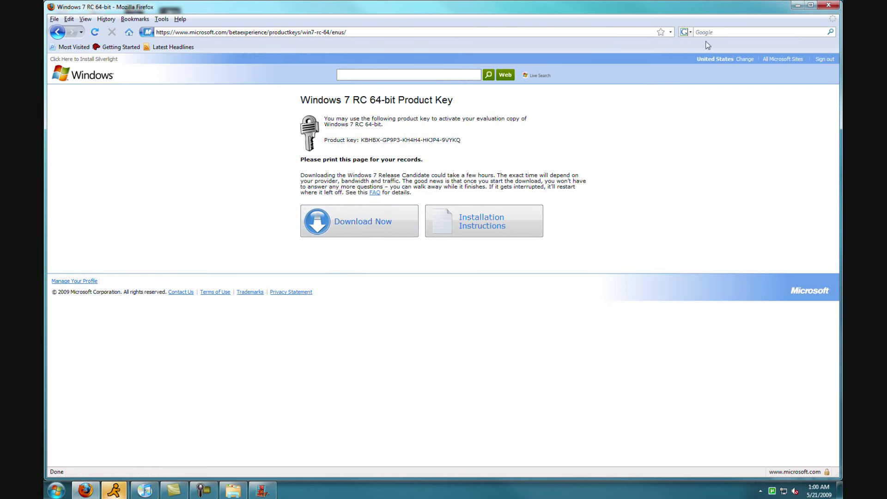
{"action": "left_click", "coordinate": [801, 6]}
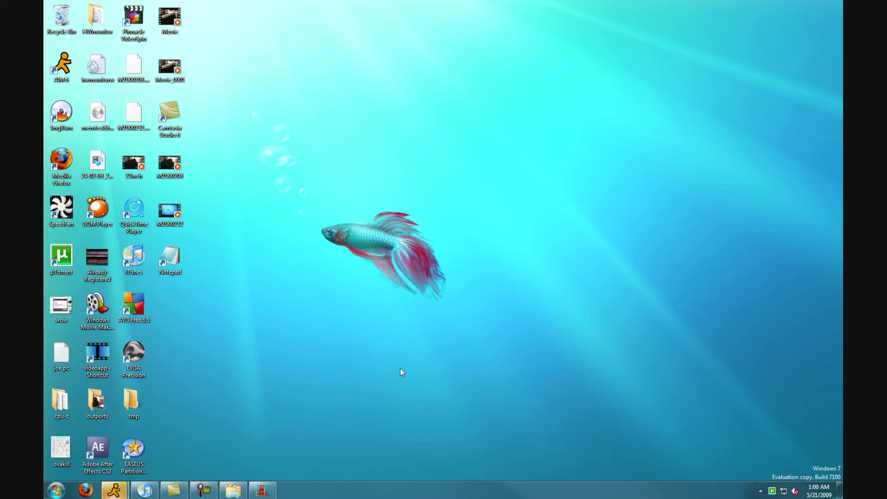
{"action": "right_click", "coordinate": [356, 325]}
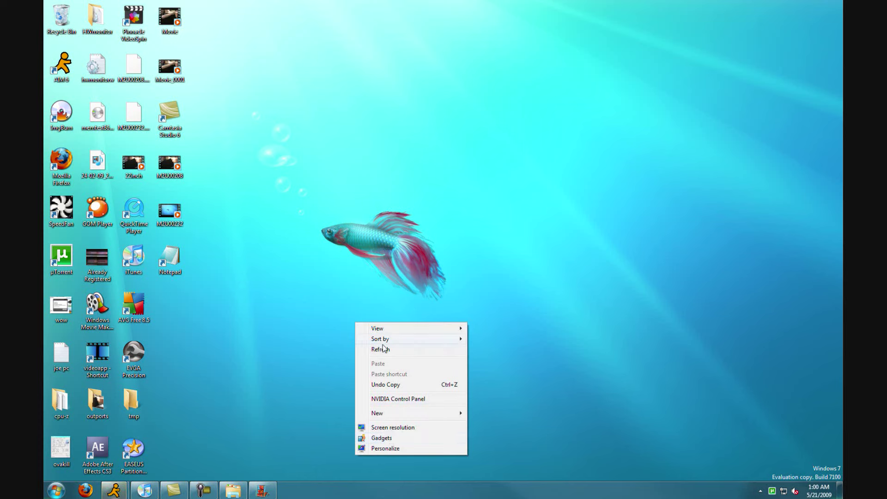
{"action": "left_click", "coordinate": [392, 449]}
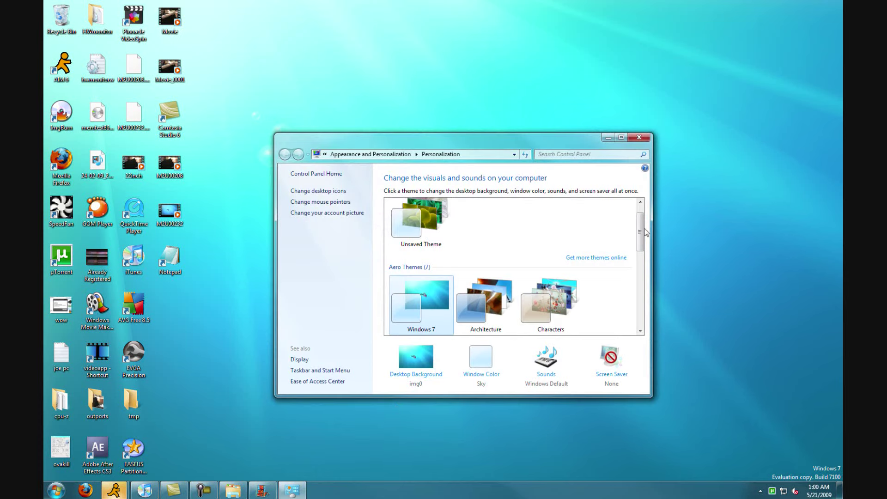
{"action": "left_click_drag", "start_coordinate": [639, 231], "coordinate": [639, 257]}
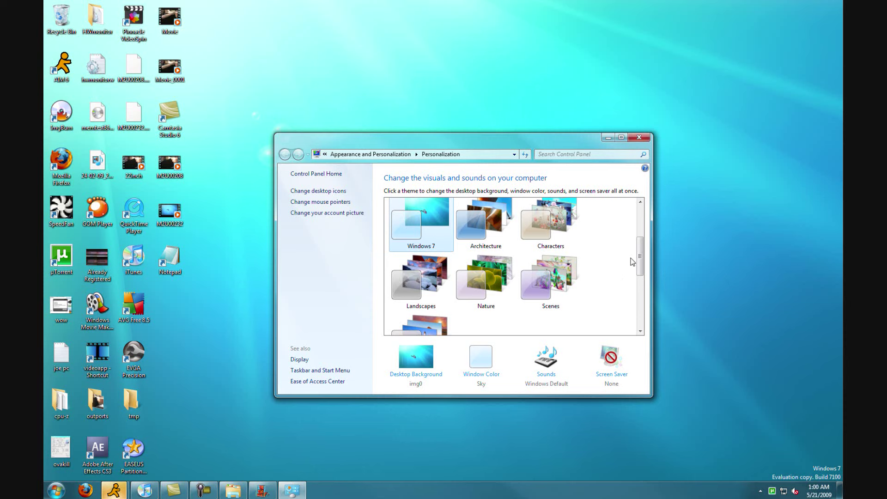
{"action": "left_click", "coordinate": [639, 137]}
Launch Math Input Panel from Start > All Programs > Accessories.
{"action": "left_click", "coordinate": [55, 485]}
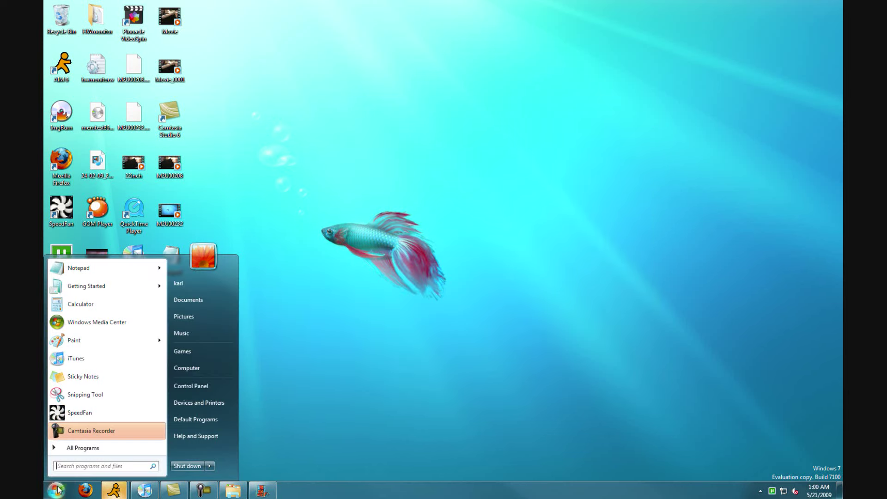
{"action": "left_click", "coordinate": [97, 449]}
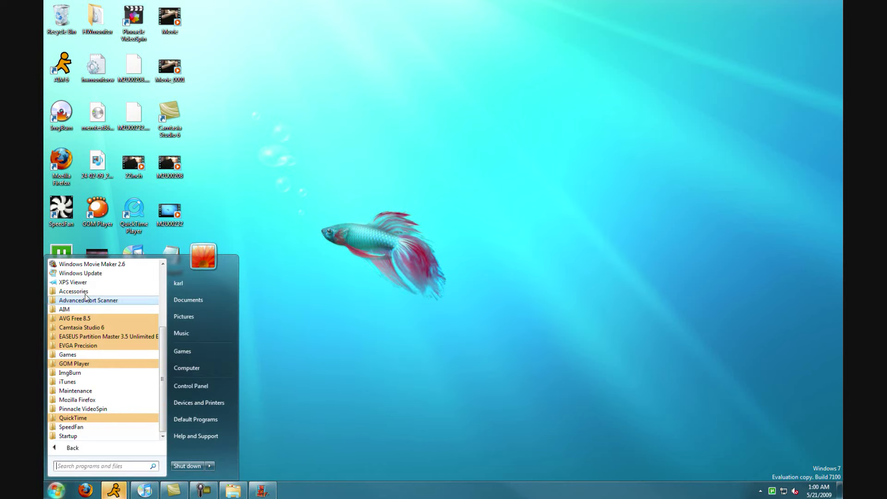
{"action": "left_click", "coordinate": [86, 291]}
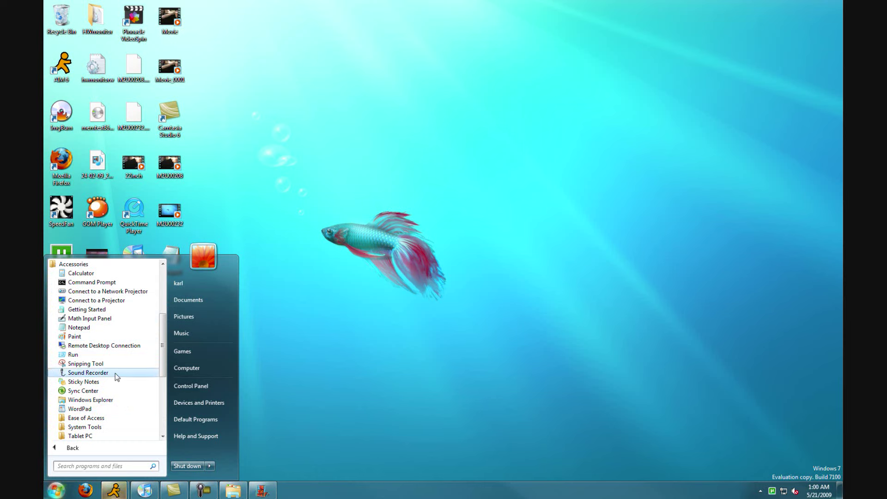
{"action": "left_click", "coordinate": [95, 320]}
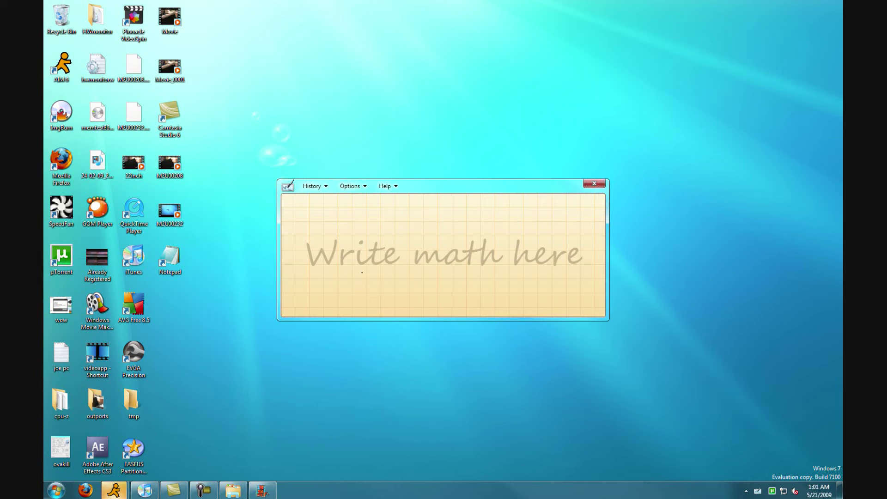
Handwrite a greater-than sign and two 7-shaped strokes, then erase them.
{"action": "left_click_drag", "start_coordinate": [338, 247], "coordinate": [338, 286]}
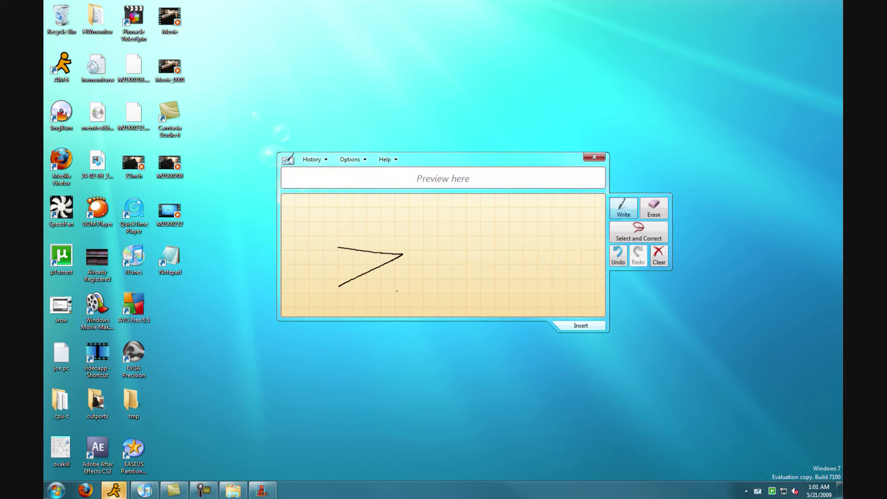
{"action": "mouse_move", "coordinate": [406, 238]}
{"action": "left_mouse_down"}
{"action": "mouse_move", "coordinate": [461, 223]}
{"action": "mouse_move", "coordinate": [415, 304]}
{"action": "left_mouse_up"}
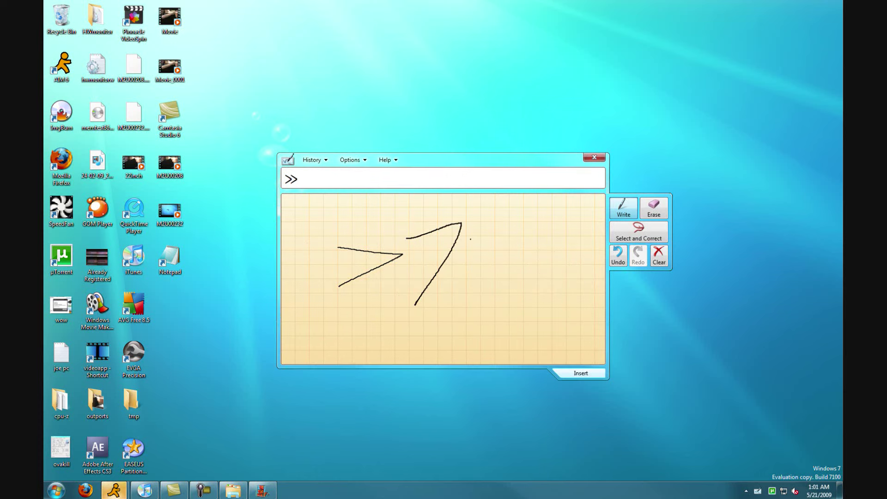
{"action": "mouse_move", "coordinate": [471, 239]}
{"action": "left_mouse_down"}
{"action": "mouse_move", "coordinate": [518, 249]}
{"action": "mouse_move", "coordinate": [456, 309]}
{"action": "left_mouse_up"}
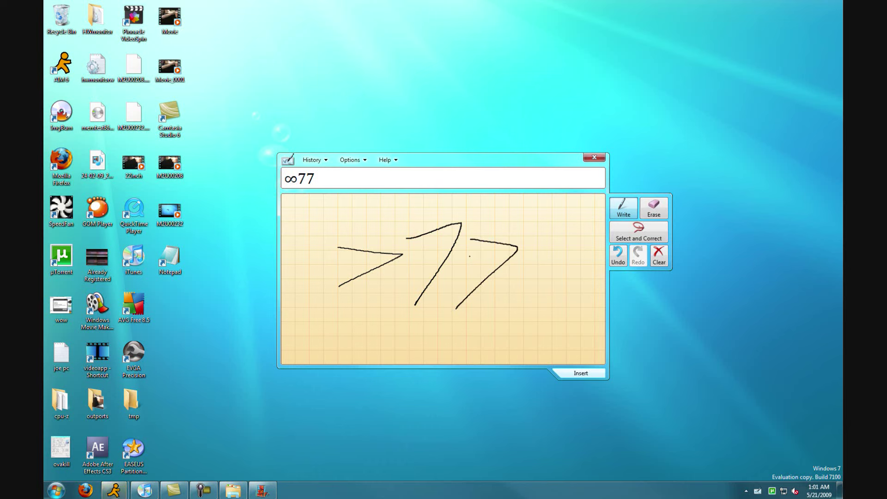
{"action": "left_click", "coordinate": [654, 208]}
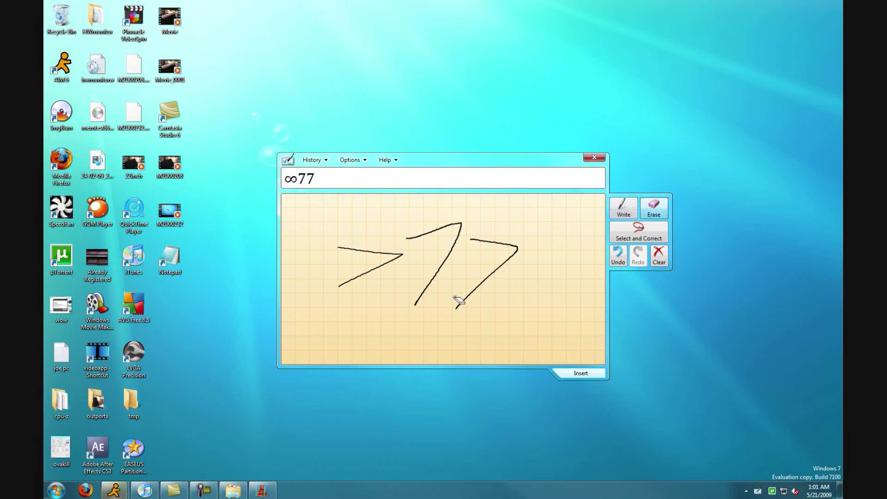
{"action": "mouse_move", "coordinate": [455, 300]}
{"action": "left_mouse_down"}
{"action": "mouse_move", "coordinate": [389, 257]}
{"action": "mouse_move", "coordinate": [365, 265]}
{"action": "left_mouse_up"}
Handwrite a few new characters with strokes above them, then wipe the pad clean.
{"action": "left_click", "coordinate": [622, 217]}
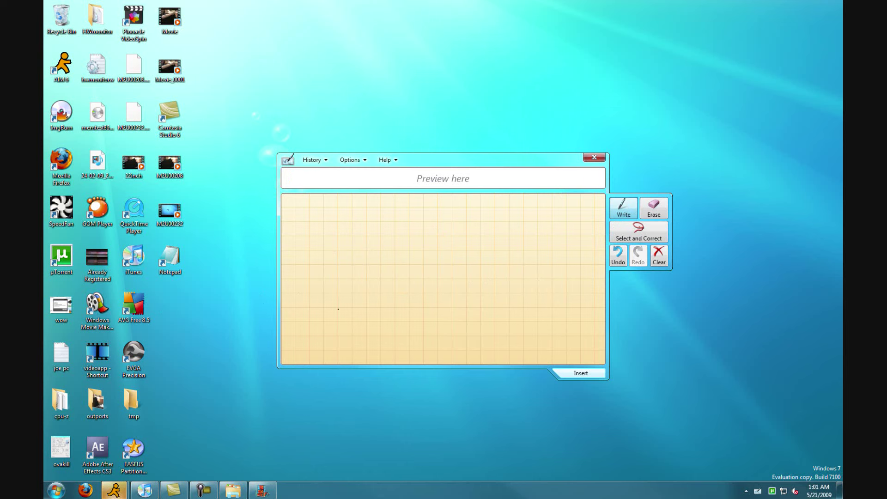
{"action": "mouse_move", "coordinate": [331, 318]}
{"action": "left_mouse_down"}
{"action": "mouse_move", "coordinate": [352, 273]}
{"action": "mouse_move", "coordinate": [409, 320]}
{"action": "mouse_move", "coordinate": [483, 259]}
{"action": "left_mouse_up"}
{"action": "mouse_move", "coordinate": [443, 259]}
{"action": "left_mouse_down"}
{"action": "mouse_move", "coordinate": [532, 264]}
{"action": "mouse_move", "coordinate": [509, 322]}
{"action": "left_mouse_up"}
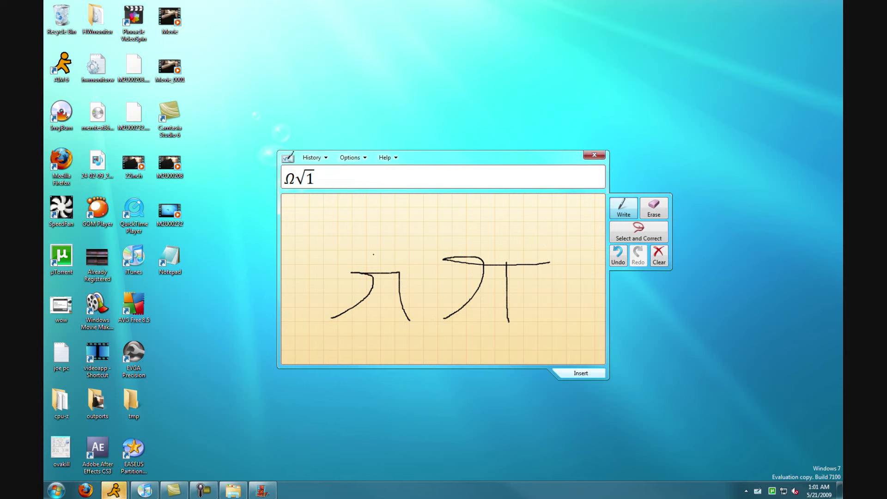
{"action": "mouse_move", "coordinate": [351, 233]}
{"action": "left_mouse_down"}
{"action": "mouse_move", "coordinate": [340, 259]}
{"action": "mouse_move", "coordinate": [497, 226]}
{"action": "left_mouse_up"}
{"action": "left_click_drag", "start_coordinate": [438, 227], "coordinate": [432, 257]}
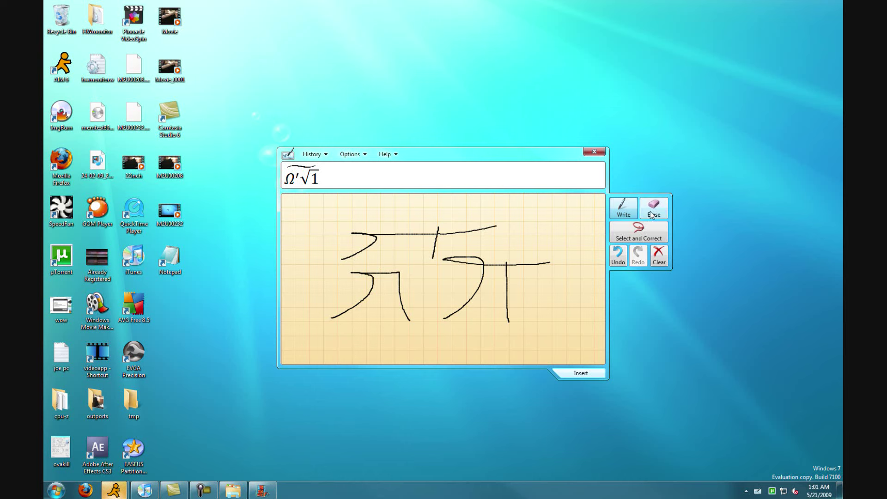
{"action": "left_click", "coordinate": [653, 208]}
{"action": "mouse_move", "coordinate": [485, 286]}
{"action": "left_mouse_down"}
{"action": "mouse_move", "coordinate": [434, 240]}
{"action": "mouse_move", "coordinate": [521, 297]}
{"action": "left_mouse_up"}
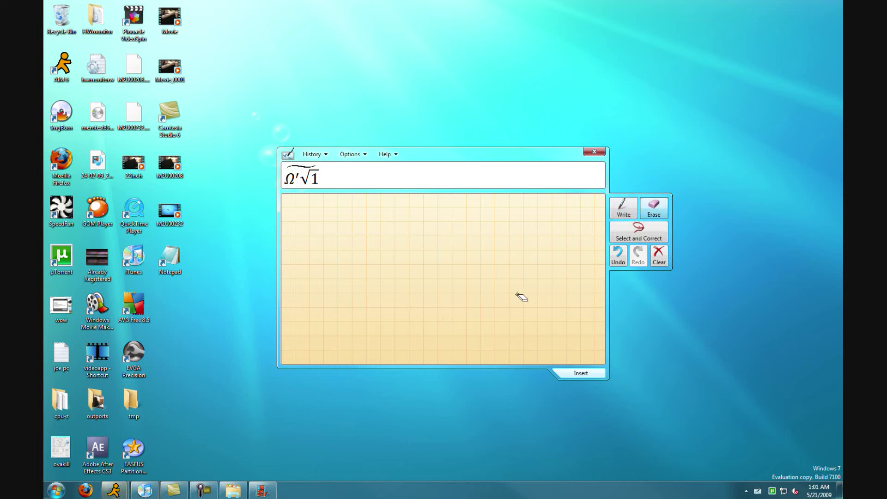
Handwrite the expression recognized as α|80LUL, insert it, and open the panel's options.
{"action": "left_click", "coordinate": [624, 208]}
{"action": "left_click_drag", "start_coordinate": [359, 254], "coordinate": [363, 301]}
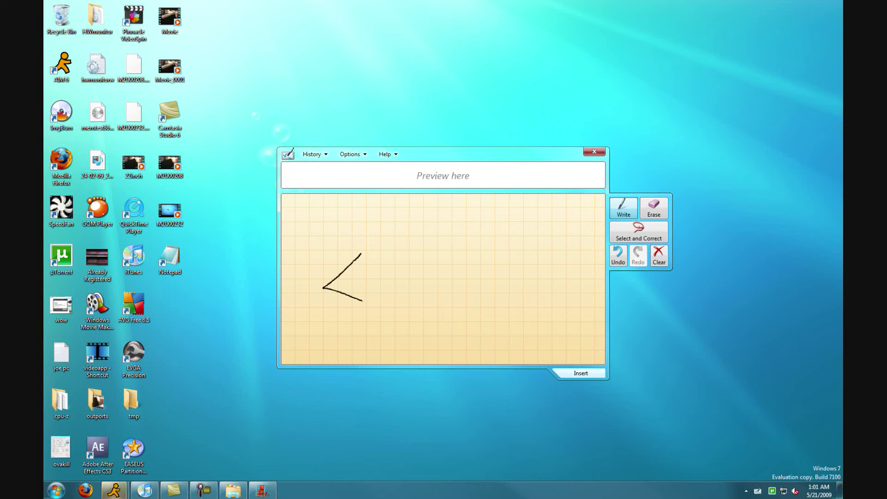
{"action": "left_click_drag", "start_coordinate": [377, 241], "coordinate": [378, 317]}
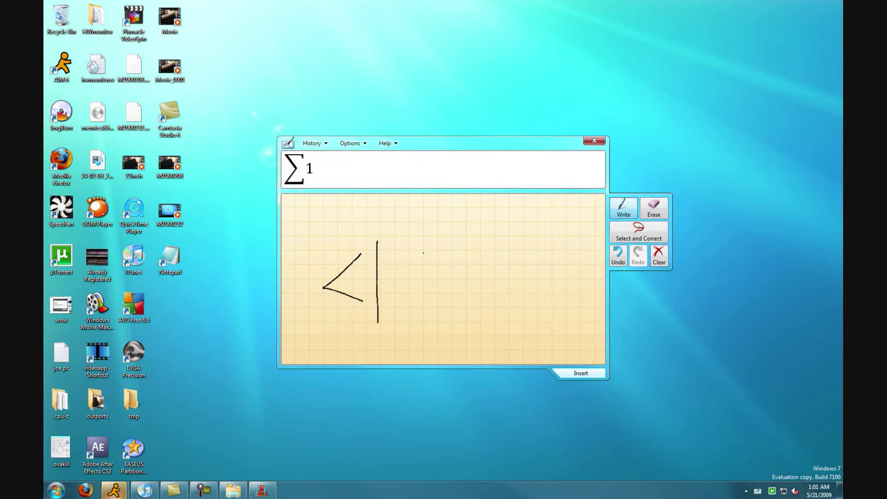
{"action": "mouse_move", "coordinate": [423, 253]}
{"action": "left_mouse_down"}
{"action": "mouse_move", "coordinate": [401, 279]}
{"action": "mouse_move", "coordinate": [423, 253]}
{"action": "mouse_move", "coordinate": [441, 259]}
{"action": "mouse_move", "coordinate": [440, 312]}
{"action": "mouse_move", "coordinate": [474, 284]}
{"action": "mouse_move", "coordinate": [442, 242]}
{"action": "left_mouse_up"}
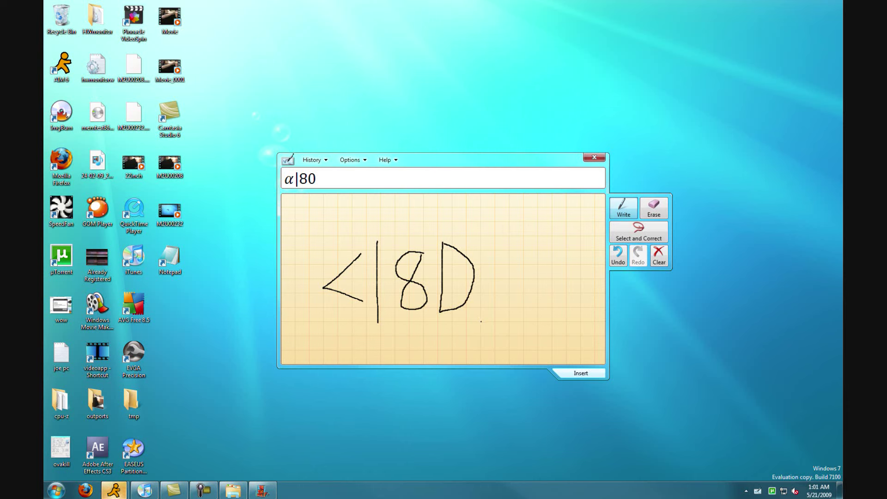
{"action": "left_click_drag", "start_coordinate": [480, 220], "coordinate": [506, 257]}
{"action": "mouse_move", "coordinate": [507, 216]}
{"action": "left_mouse_down"}
{"action": "mouse_move", "coordinate": [507, 231]}
{"action": "mouse_move", "coordinate": [523, 213]}
{"action": "mouse_move", "coordinate": [536, 252]}
{"action": "mouse_move", "coordinate": [553, 247]}
{"action": "left_mouse_up"}
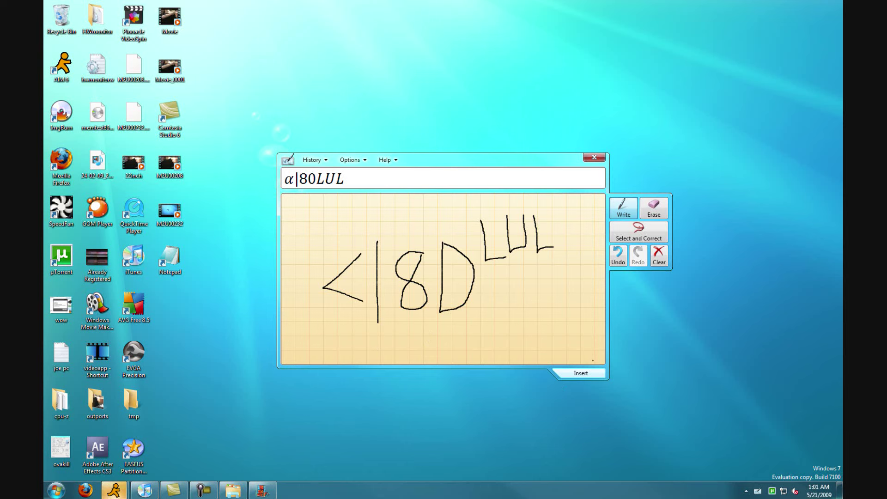
{"action": "left_click", "coordinate": [580, 374]}
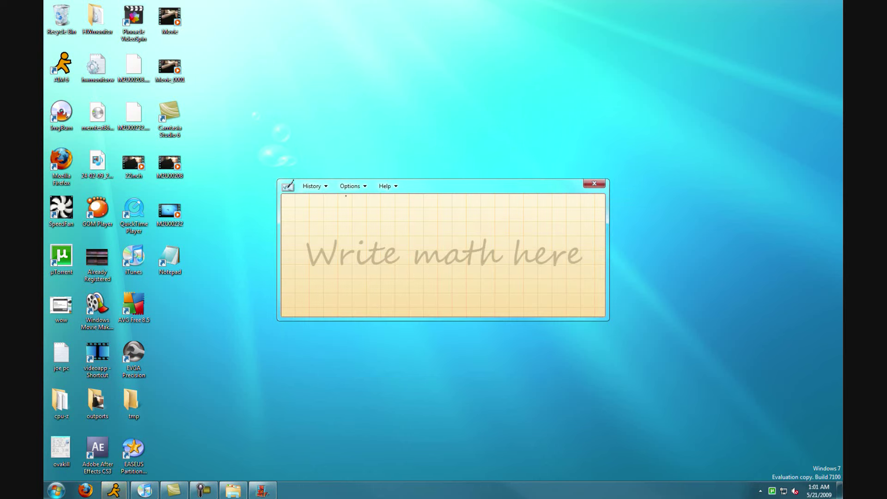
{"action": "left_click", "coordinate": [351, 186]}
Close Math Input Panel, launch Snipping Tool from Accessories, then cancel the capture and close it.
{"action": "left_click", "coordinate": [593, 185]}
{"action": "left_click", "coordinate": [594, 184]}
{"action": "left_click", "coordinate": [57, 491]}
{"action": "left_click", "coordinate": [74, 448]}
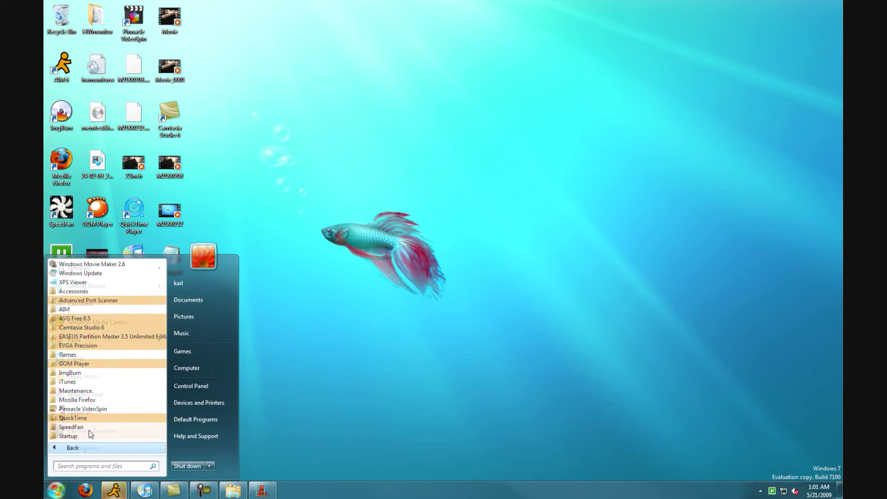
{"action": "left_click", "coordinate": [83, 291]}
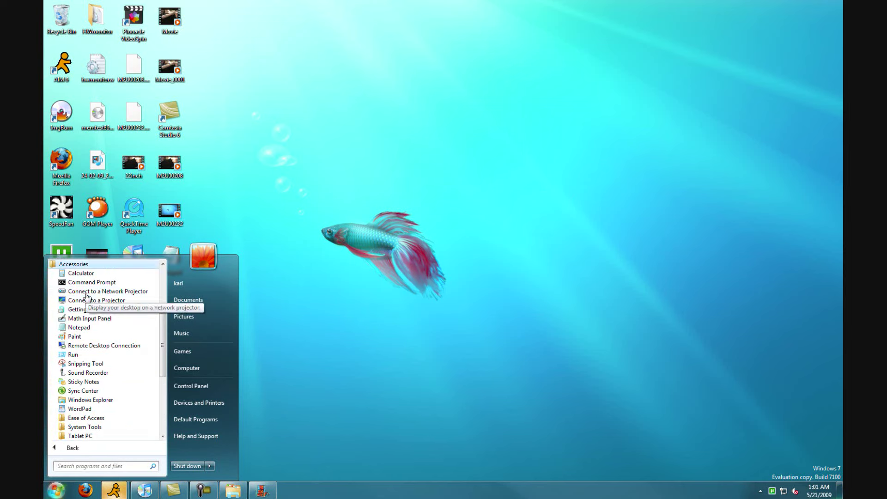
{"action": "left_click", "coordinate": [100, 364]}
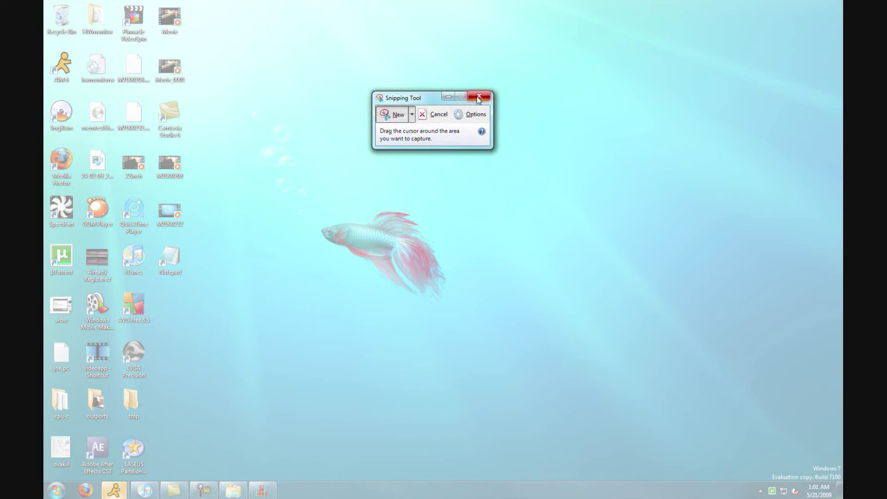
{"action": "left_click", "coordinate": [476, 99]}
{"action": "left_click", "coordinate": [478, 96]}
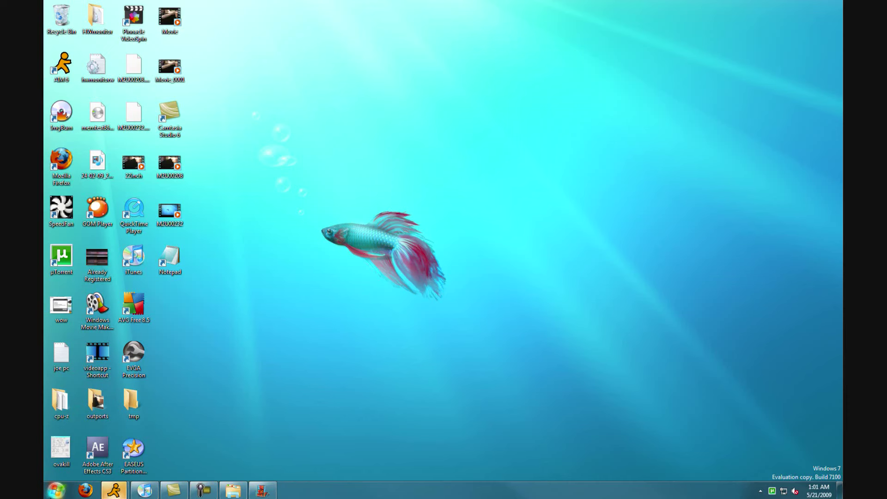
Launch Calculator from Accessories and move it to the middle of the screen.
{"action": "left_click", "coordinate": [56, 491]}
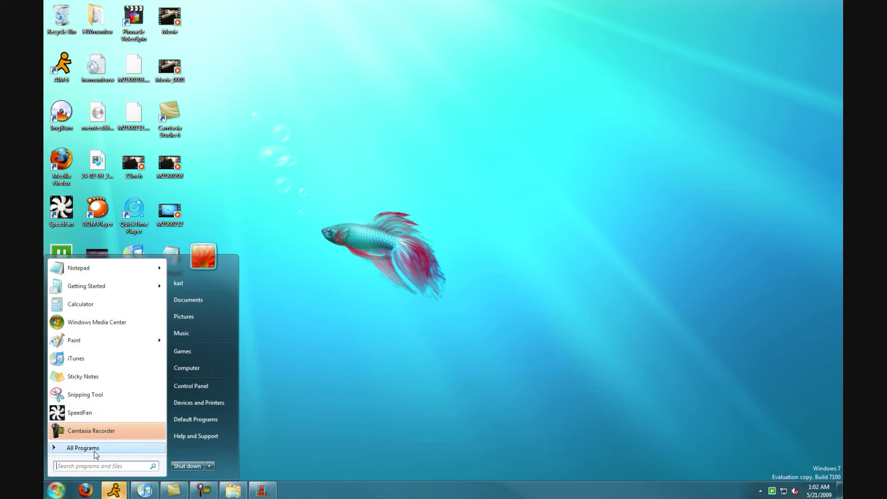
{"action": "left_click", "coordinate": [87, 448]}
{"action": "scroll", "coordinate": [120, 303], "scroll_direction": "up", "scroll_amount": 3}
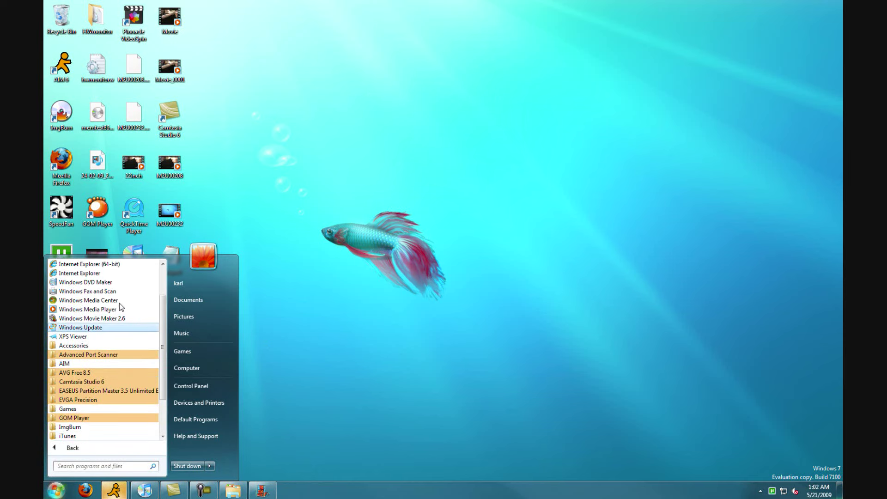
{"action": "left_click", "coordinate": [80, 346]}
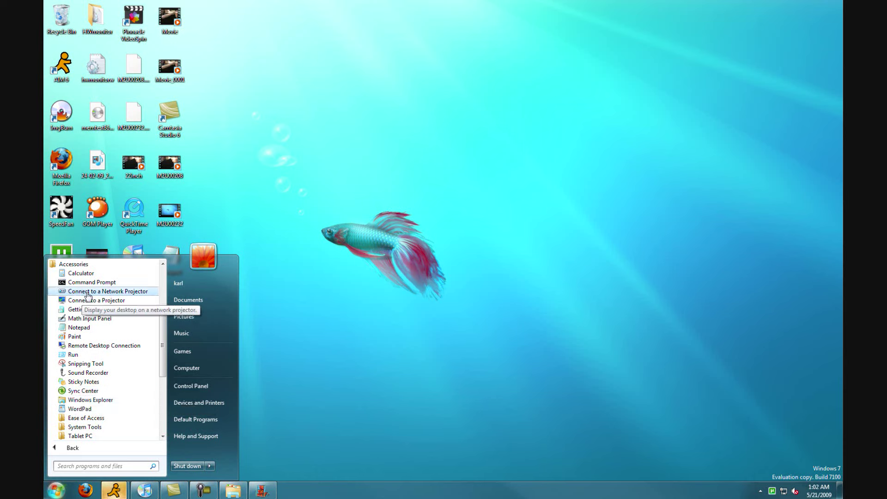
{"action": "left_click", "coordinate": [98, 279]}
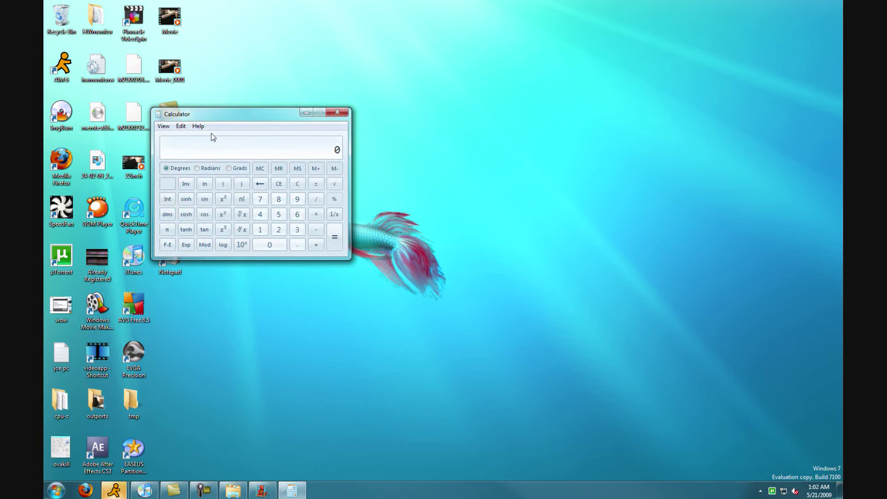
{"action": "left_click_drag", "start_coordinate": [212, 134], "coordinate": [331, 234]}
Switch Calculator through Statistics, Programmer, Scientific and Standard modes.
{"action": "left_click", "coordinate": [308, 216]}
{"action": "mouse_move", "coordinate": [290, 216]}
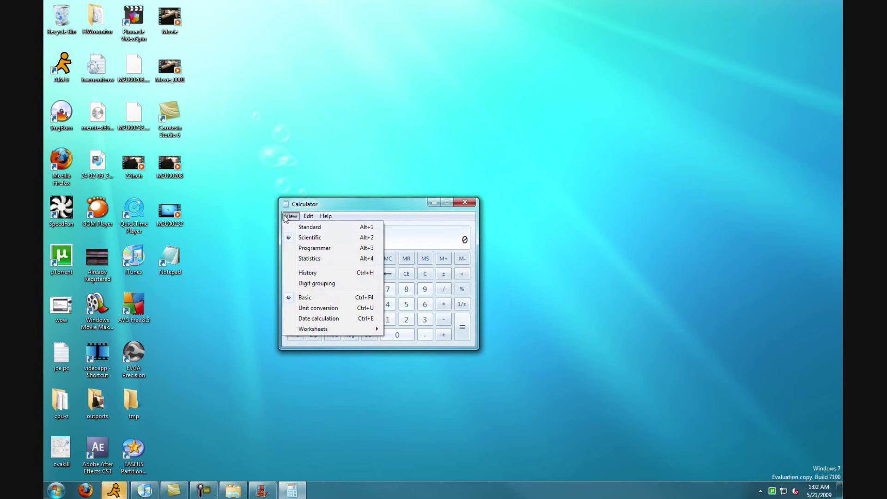
{"action": "left_click", "coordinate": [309, 259]}
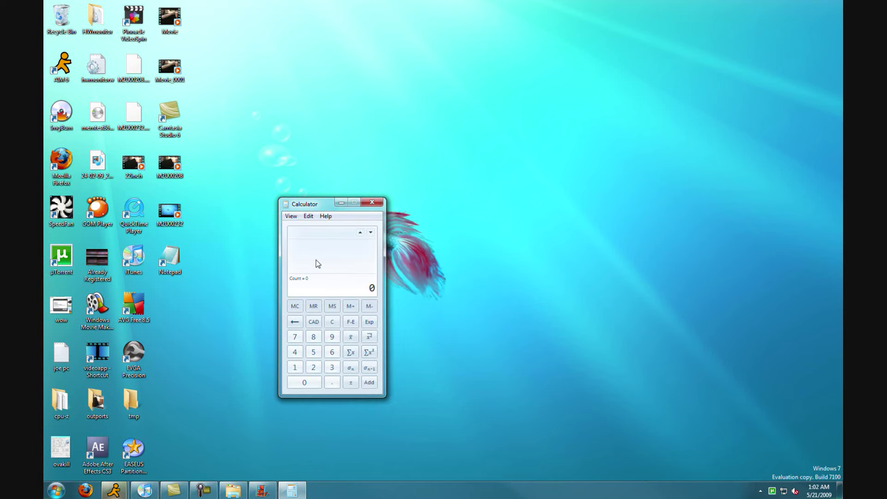
{"action": "left_click", "coordinate": [291, 216]}
{"action": "left_click", "coordinate": [305, 248]}
{"action": "left_click", "coordinate": [291, 216]}
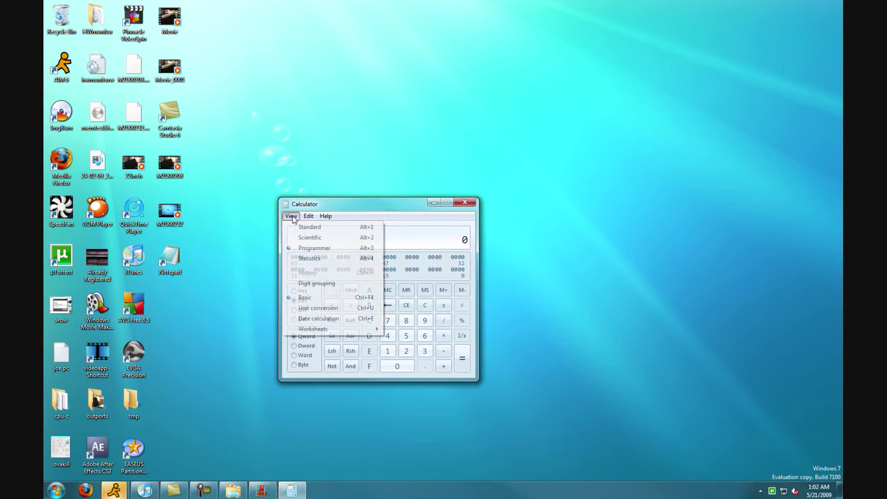
{"action": "left_click", "coordinate": [297, 237]}
{"action": "left_click", "coordinate": [290, 216]}
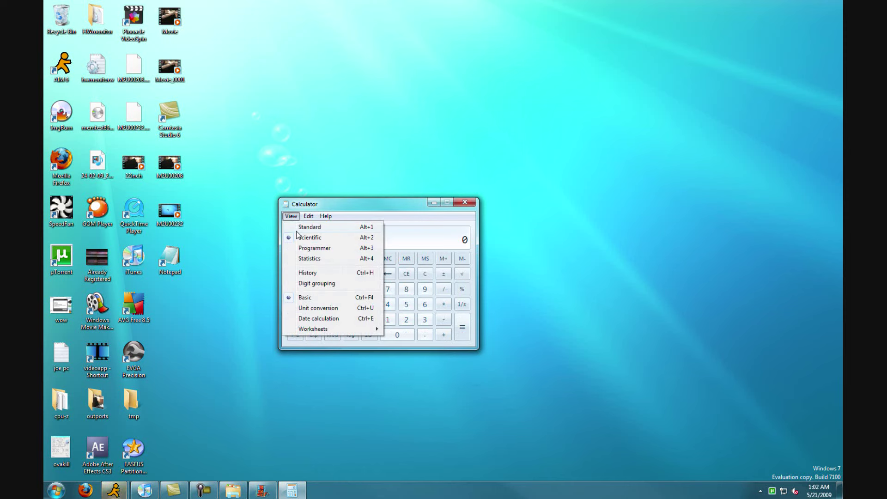
{"action": "left_click", "coordinate": [309, 227]}
Return to Programmer mode, change the base to octal then hexadecimal, and close Calculator.
{"action": "left_click", "coordinate": [291, 216]}
{"action": "left_click", "coordinate": [307, 249]}
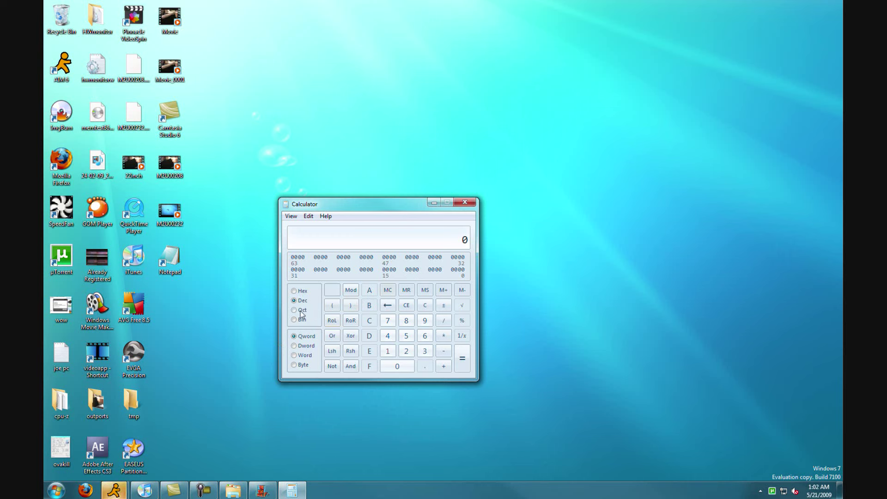
{"action": "left_click", "coordinate": [300, 310]}
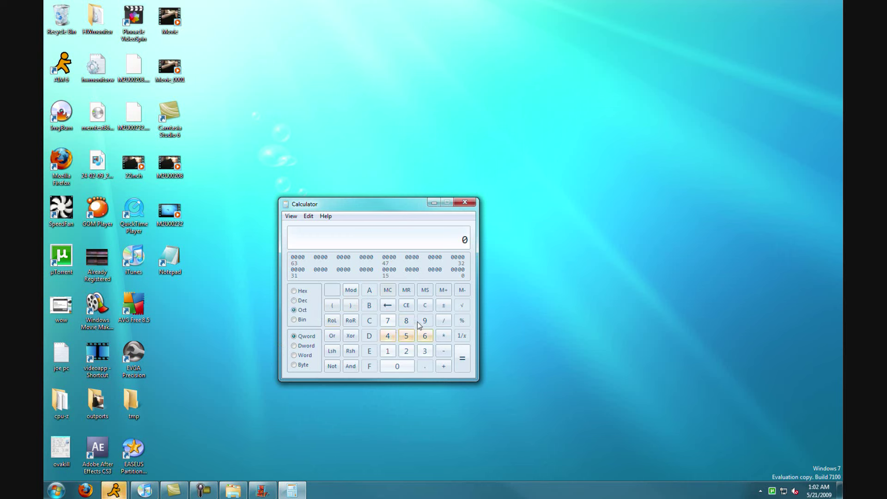
{"action": "left_click", "coordinate": [299, 294]}
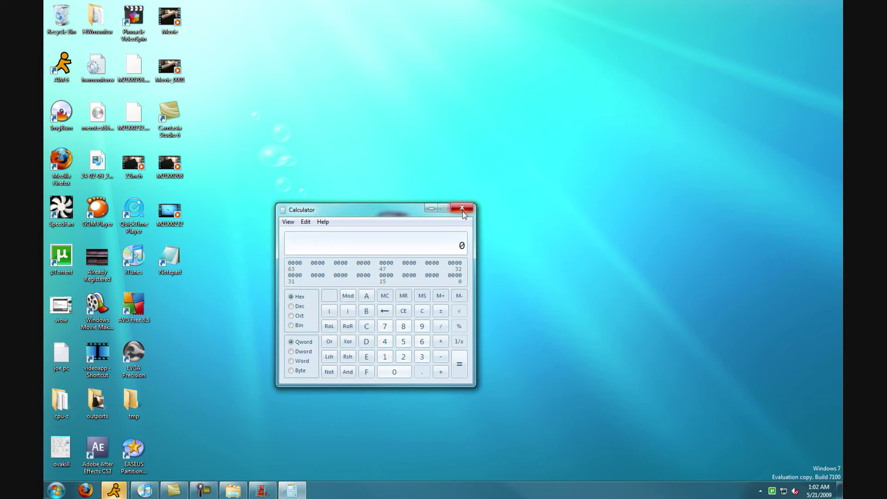
{"action": "left_click", "coordinate": [461, 212]}
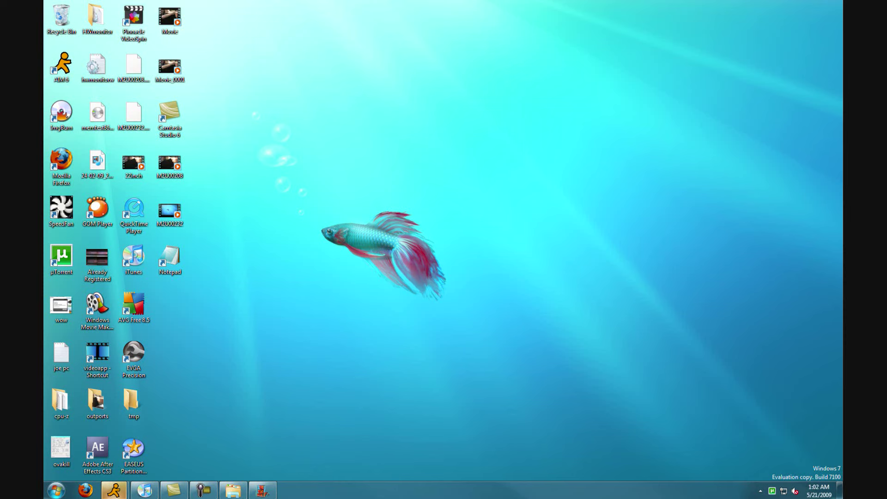
Open the movie maker folder, scroll through its contents, and close it.
{"action": "double_click", "coordinate": [536, 210]}
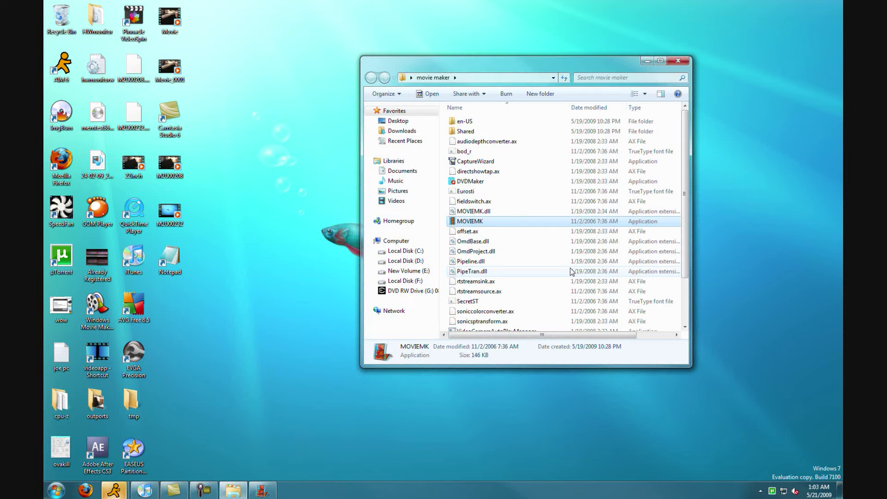
{"action": "scroll", "coordinate": [538, 248], "scroll_direction": "down", "scroll_amount": 3}
{"action": "scroll", "coordinate": [558, 262], "scroll_direction": "up", "scroll_amount": 2}
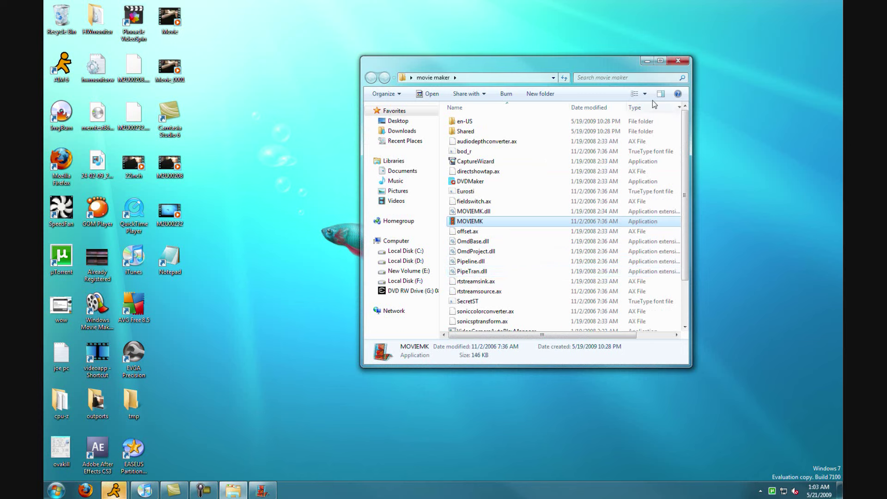
{"action": "left_click", "coordinate": [678, 63]}
{"action": "scroll", "coordinate": [601, 212], "scroll_direction": "down", "scroll_amount": 2}
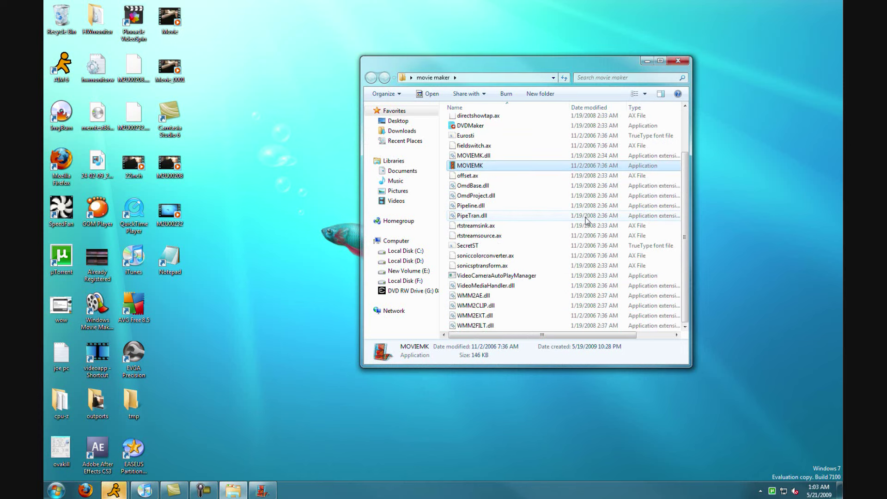
{"action": "left_click", "coordinate": [677, 60]}
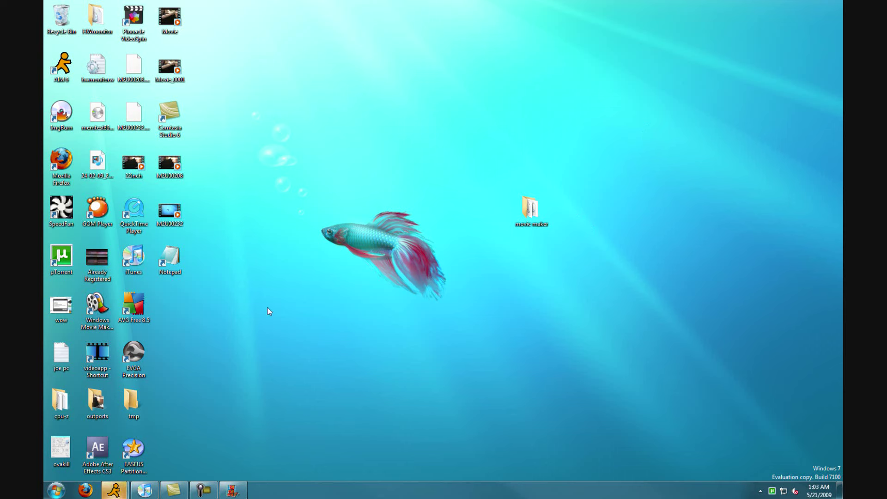
Move the movie maker folder to the upper right and launch Movie Maker from MOVIEMK.
{"action": "left_click_drag", "start_coordinate": [521, 224], "coordinate": [703, 82]}
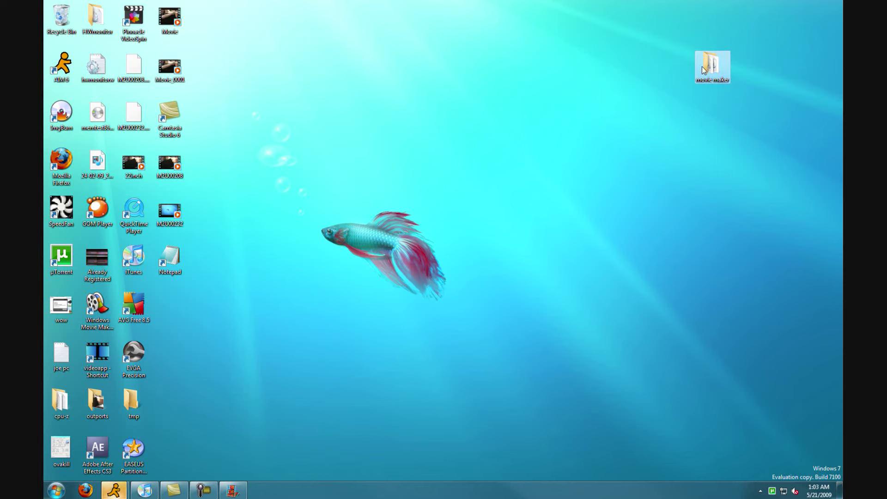
{"action": "double_click", "coordinate": [702, 66]}
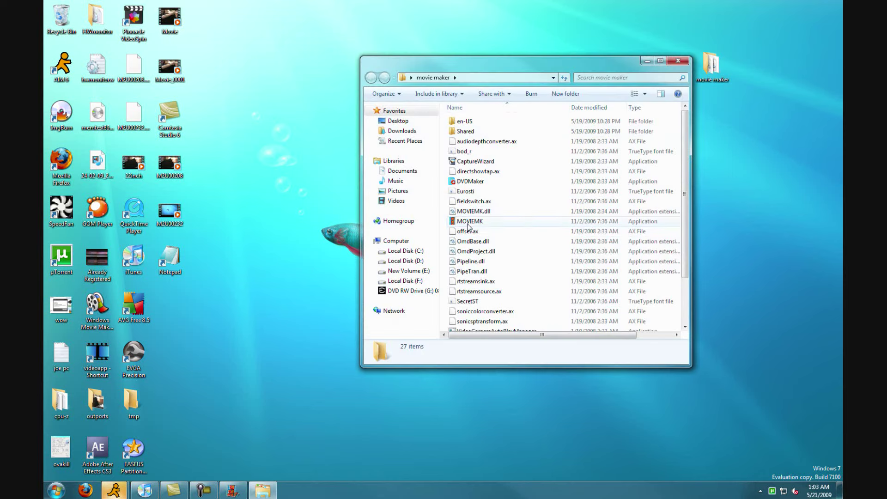
{"action": "double_click", "coordinate": [468, 223]}
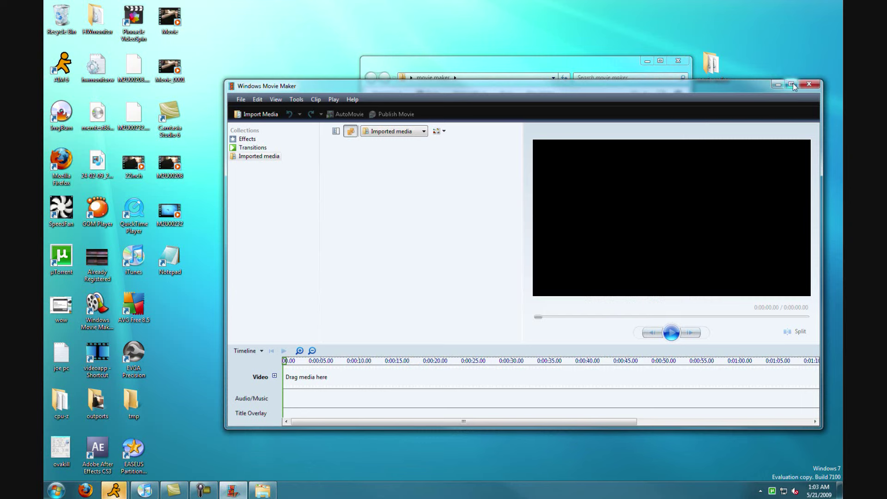
Close Windows Movie Maker and the movie maker folder window.
{"action": "left_click", "coordinate": [809, 84]}
{"action": "left_click", "coordinate": [677, 61]}
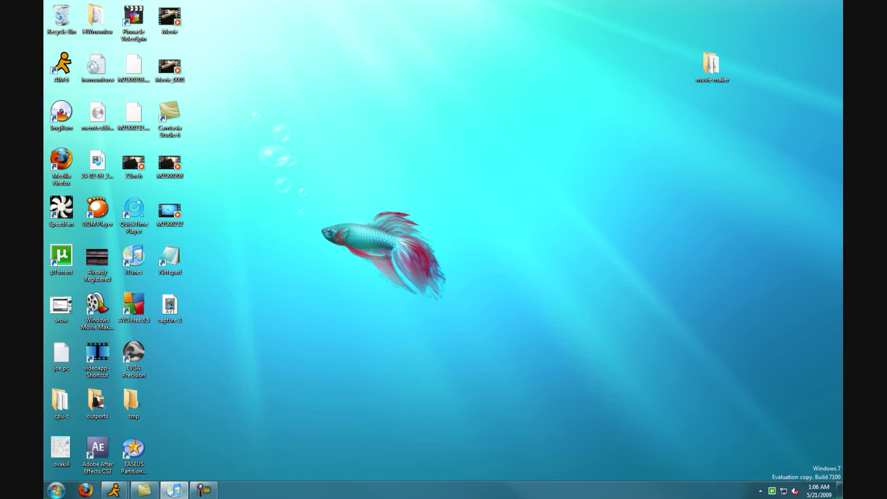
Restore iTunes, maximize it by button and by top-edge snap, restore it each time, then minimize it.
{"action": "left_click", "coordinate": [173, 489]}
{"action": "left_click_drag", "start_coordinate": [458, 22], "coordinate": [488, 136]}
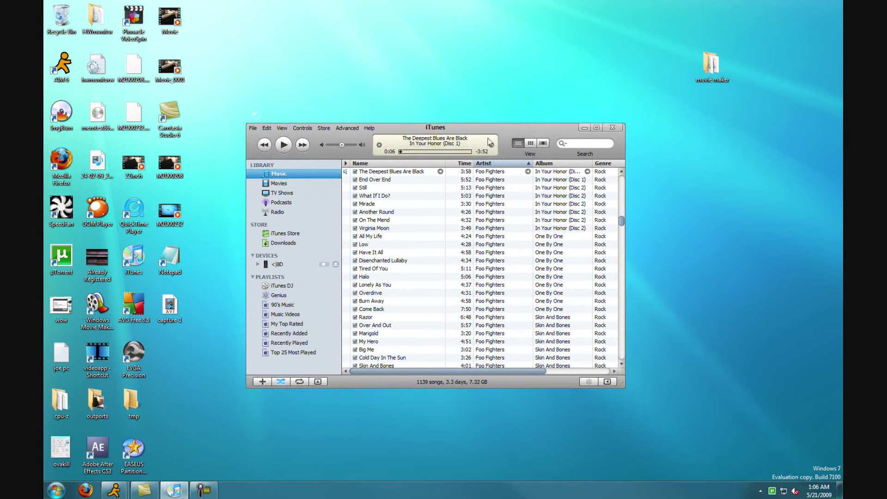
{"action": "left_click", "coordinate": [596, 127]}
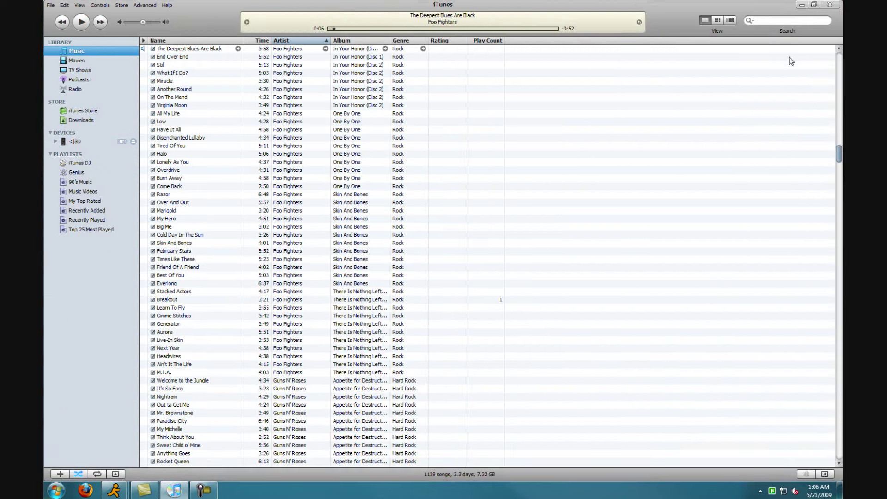
{"action": "left_click", "coordinate": [814, 5]}
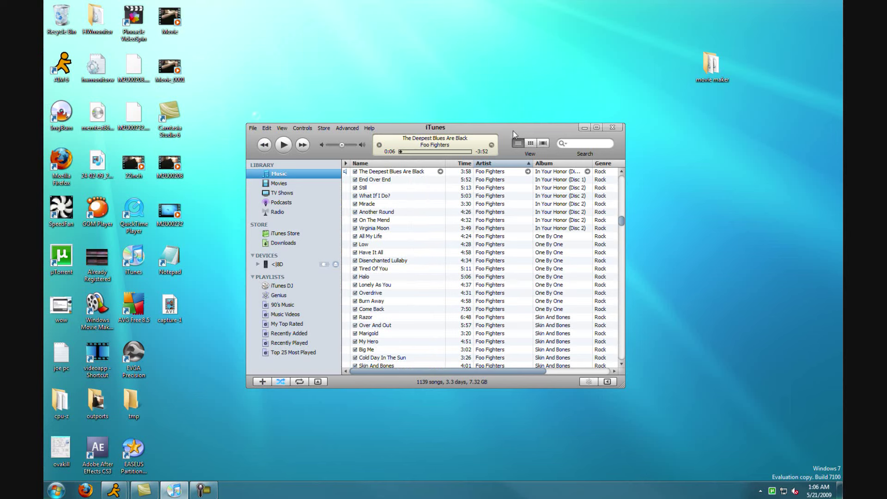
{"action": "left_click_drag", "start_coordinate": [512, 131], "coordinate": [506, 4]}
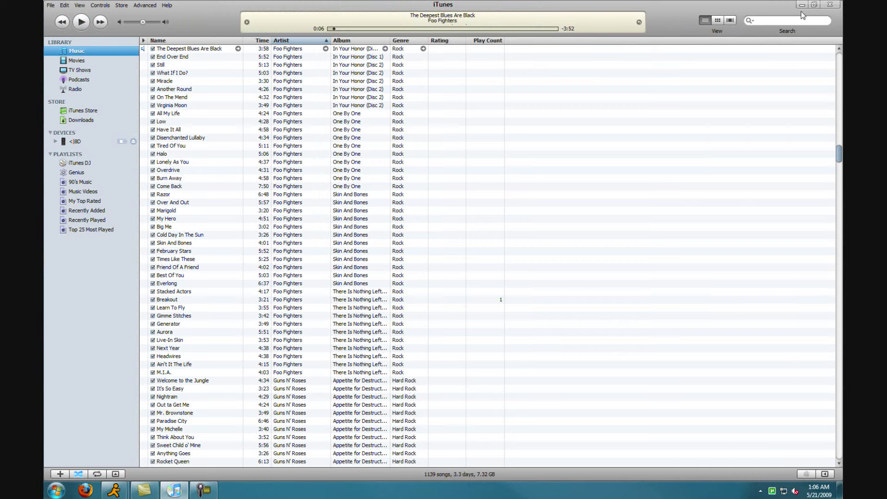
{"action": "left_click", "coordinate": [813, 4]}
{"action": "left_click", "coordinate": [590, 126]}
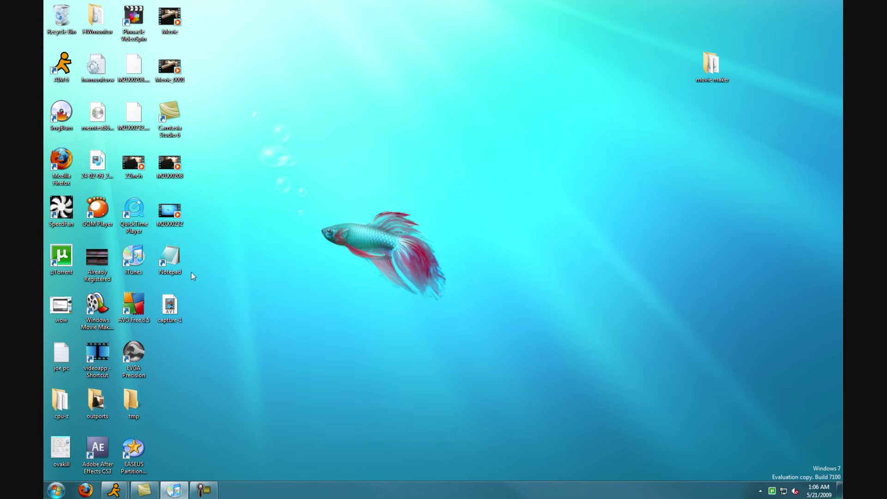
Open Notepad, snap it to the top edge, and toggle Show Desktop with Win+D twice.
{"action": "double_click", "coordinate": [170, 258]}
{"action": "left_click_drag", "start_coordinate": [464, 15], "coordinate": [455, 70]}
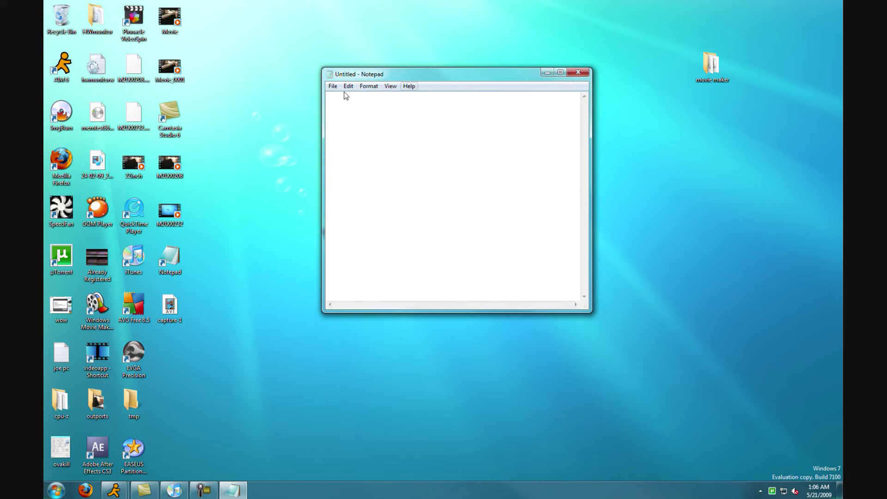
{"action": "left_click_drag", "start_coordinate": [382, 73], "coordinate": [637, 160]}
{"action": "key", "text": "super+d"}
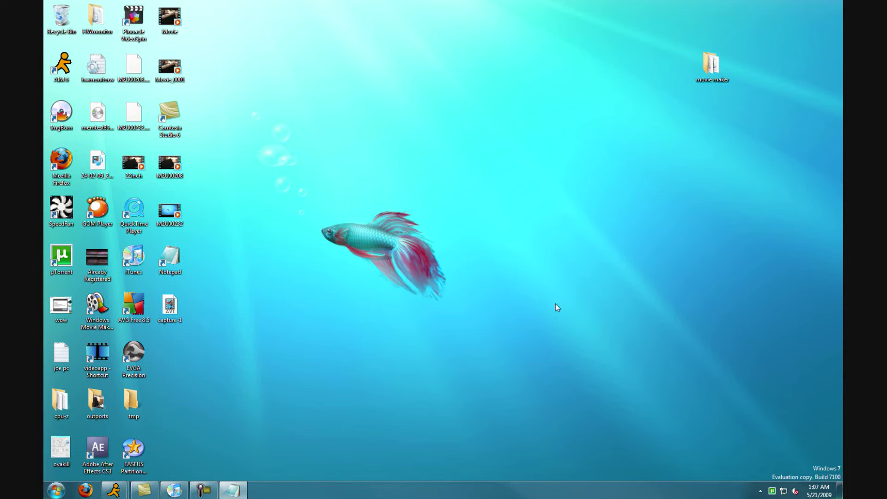
{"action": "key", "text": "super+d"}
Snap Notepad maximized, pull it back out, then snap it to the left and right halves.
{"action": "left_click_drag", "start_coordinate": [508, 289], "coordinate": [323, 2]}
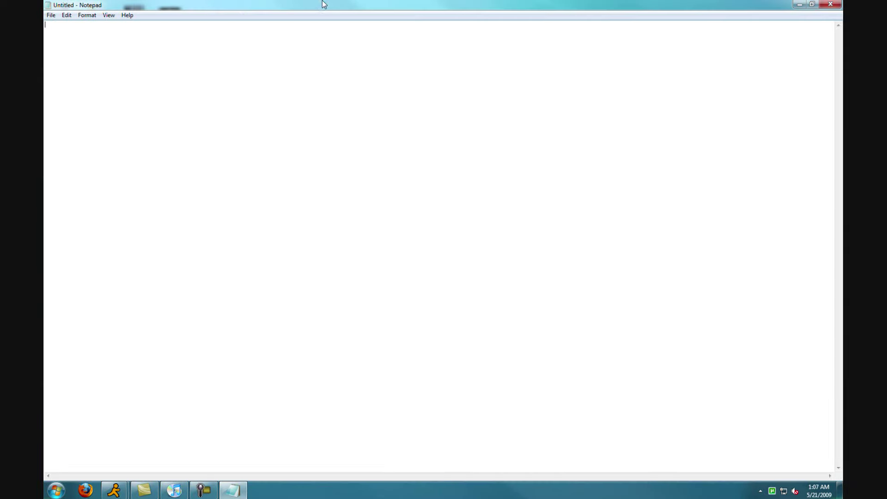
{"action": "left_click_drag", "start_coordinate": [785, 5], "coordinate": [594, 125]}
{"action": "key", "text": "super+d"}
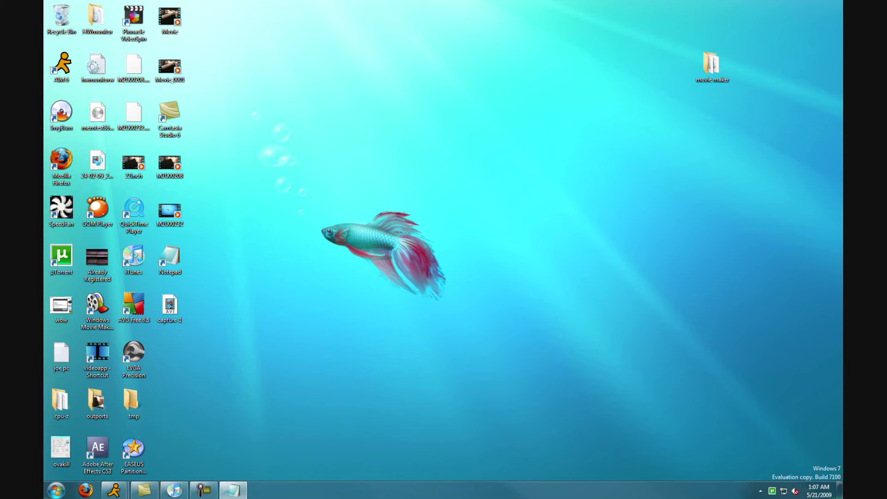
{"action": "key", "text": "super+d"}
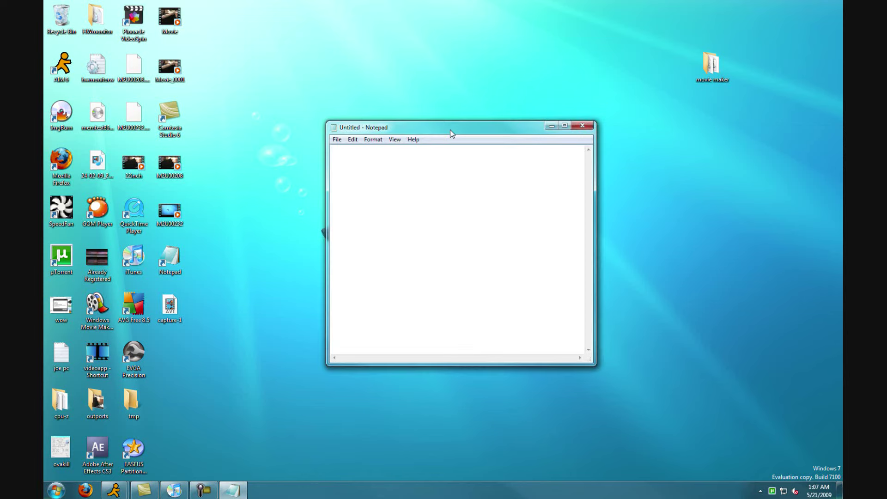
{"action": "left_click", "coordinate": [570, 123]}
{"action": "left_click_drag", "start_coordinate": [504, 4], "coordinate": [46, 116]}
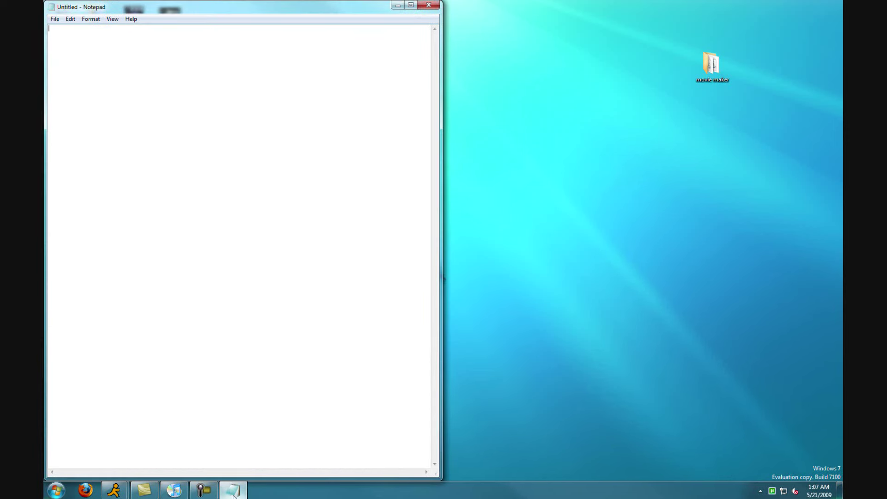
{"action": "left_click_drag", "start_coordinate": [343, 19], "coordinate": [842, 120]}
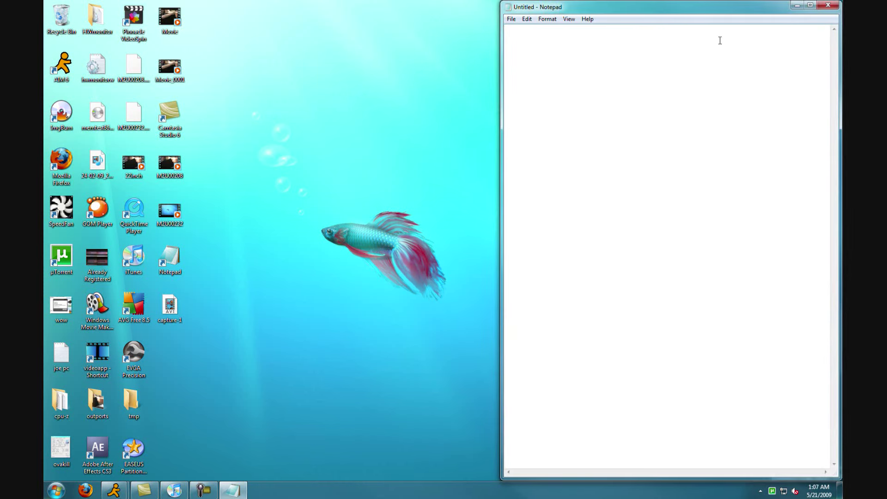
Open a second Notepad snapped to the left half, then close all Notepad windows from the taskbar.
{"action": "double_click", "coordinate": [169, 256]}
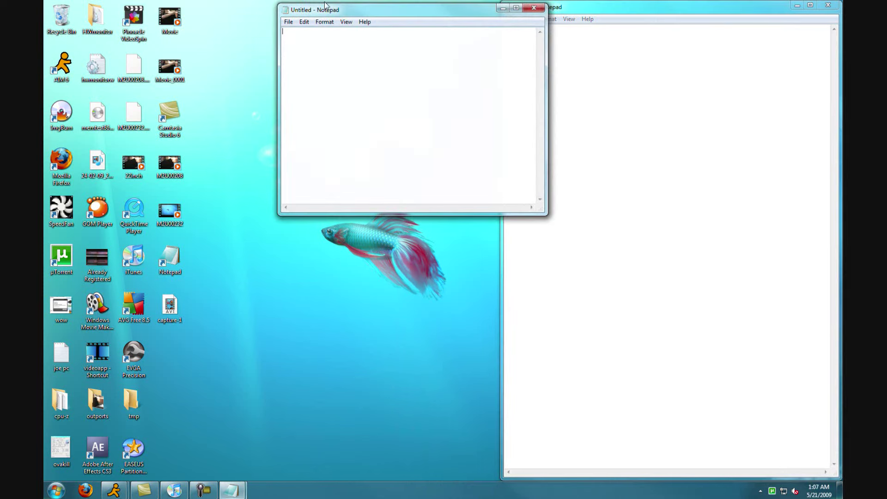
{"action": "left_click_drag", "start_coordinate": [325, 5], "coordinate": [44, 111]}
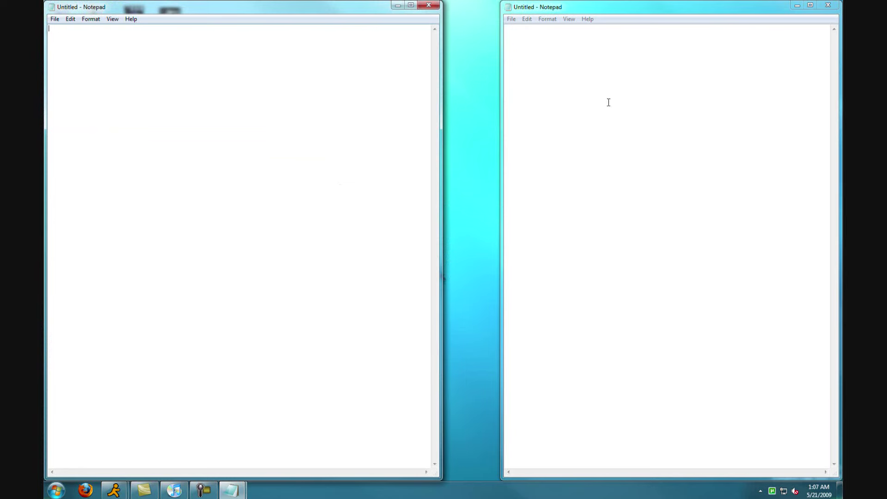
{"action": "right_click", "coordinate": [231, 490]}
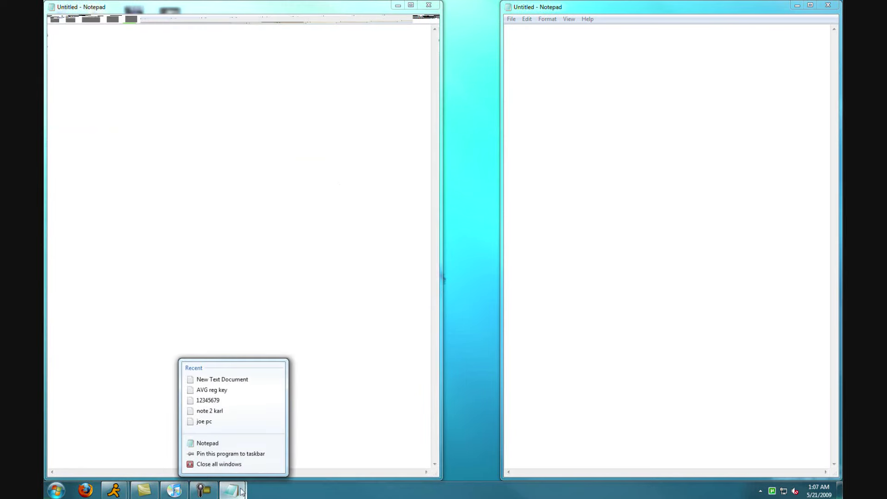
{"action": "left_click", "coordinate": [224, 464]}
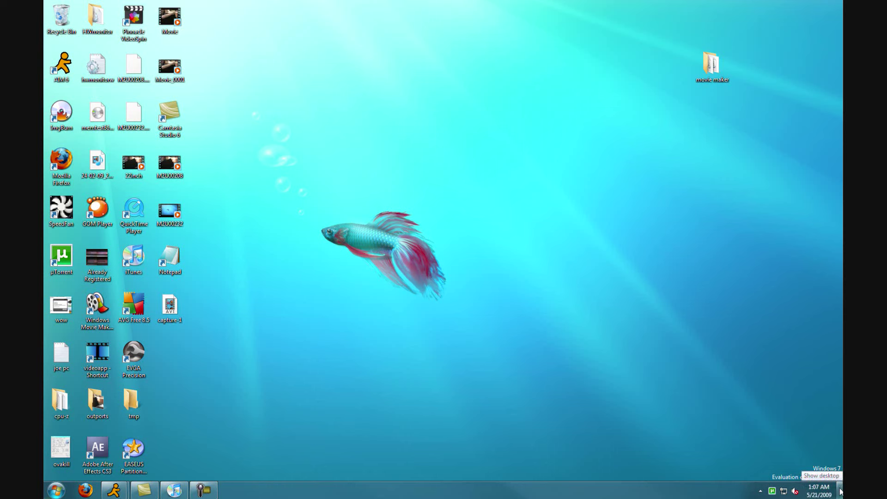
Launch Firefox, Alt+Tab to iTunes, toggle Show desktop twice, then minimize Firefox and iTunes.
{"action": "left_click", "coordinate": [86, 489]}
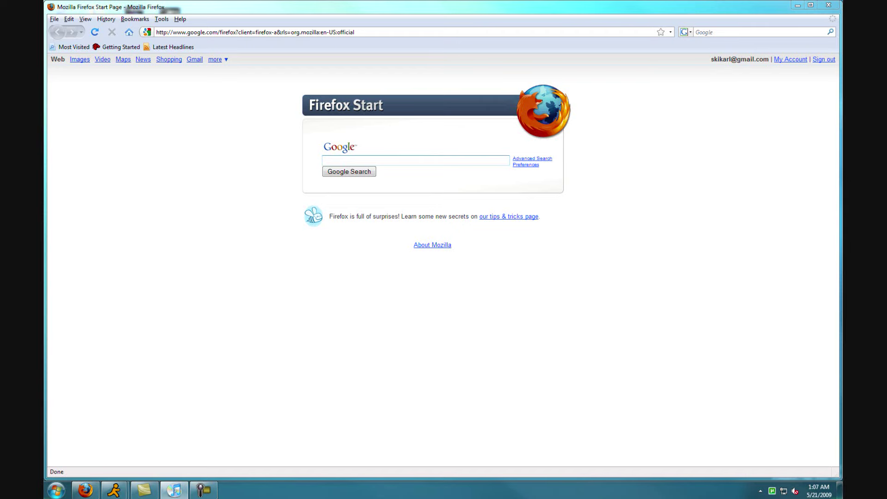
{"action": "key", "text": "alt+Tab"}
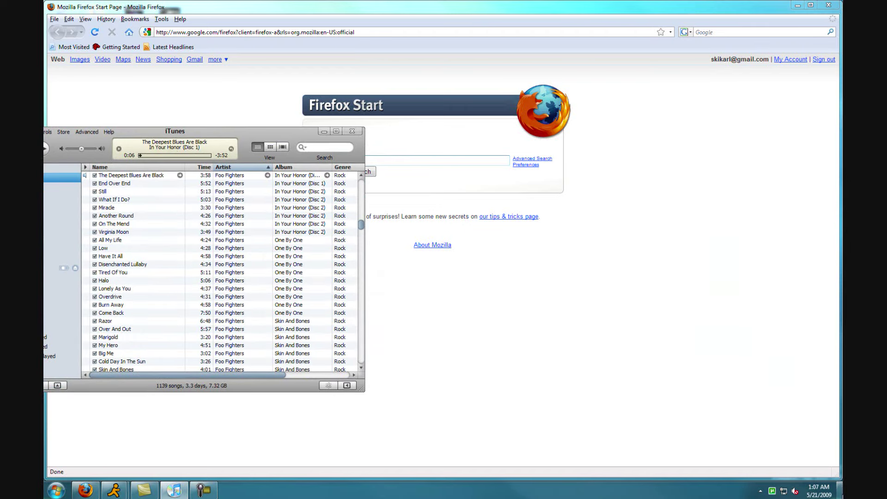
{"action": "left_click", "coordinate": [840, 494]}
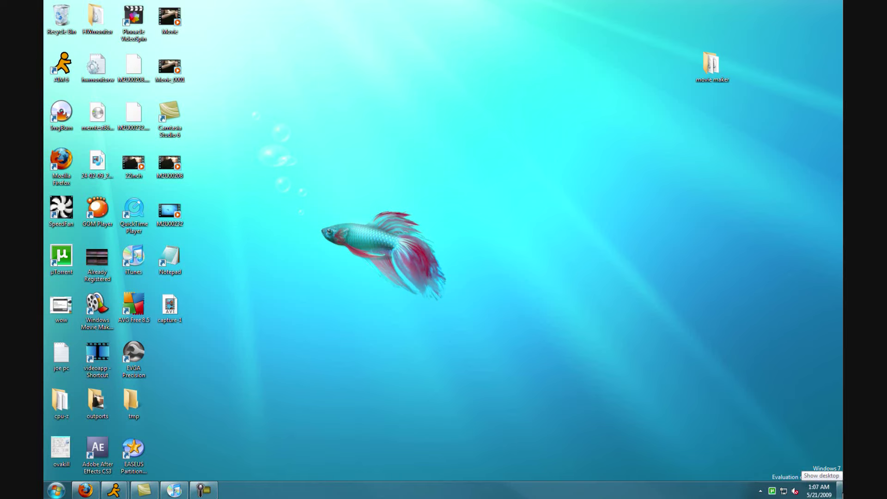
{"action": "left_click", "coordinate": [841, 493]}
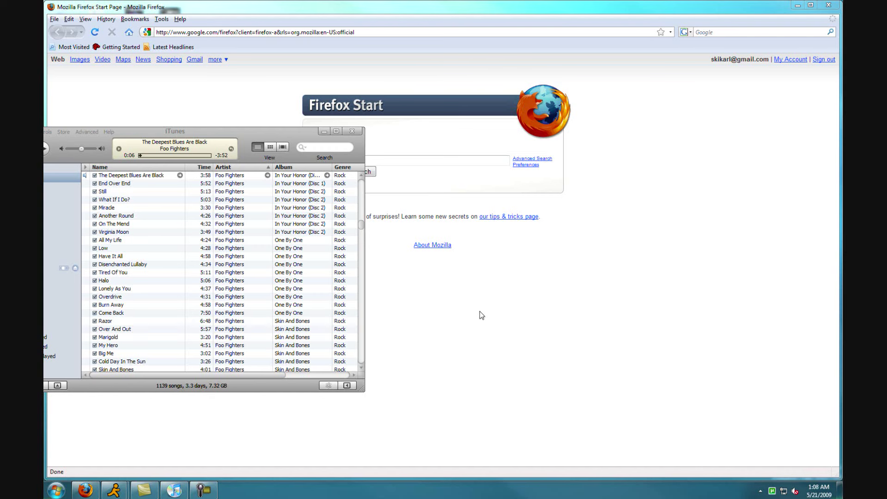
{"action": "left_click", "coordinate": [796, 6]}
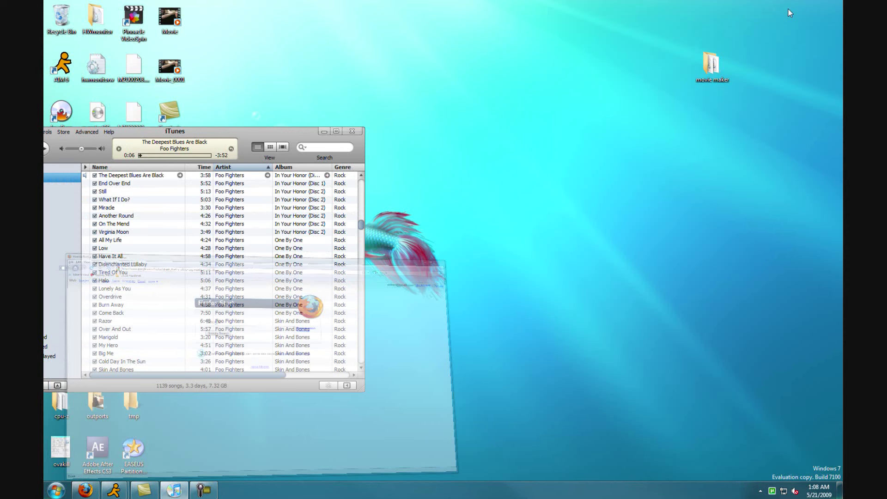
{"action": "left_click", "coordinate": [323, 131]}
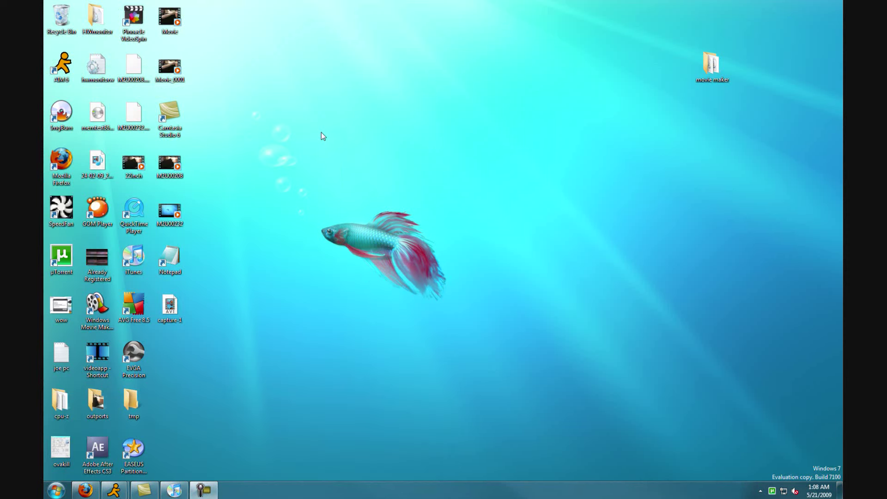